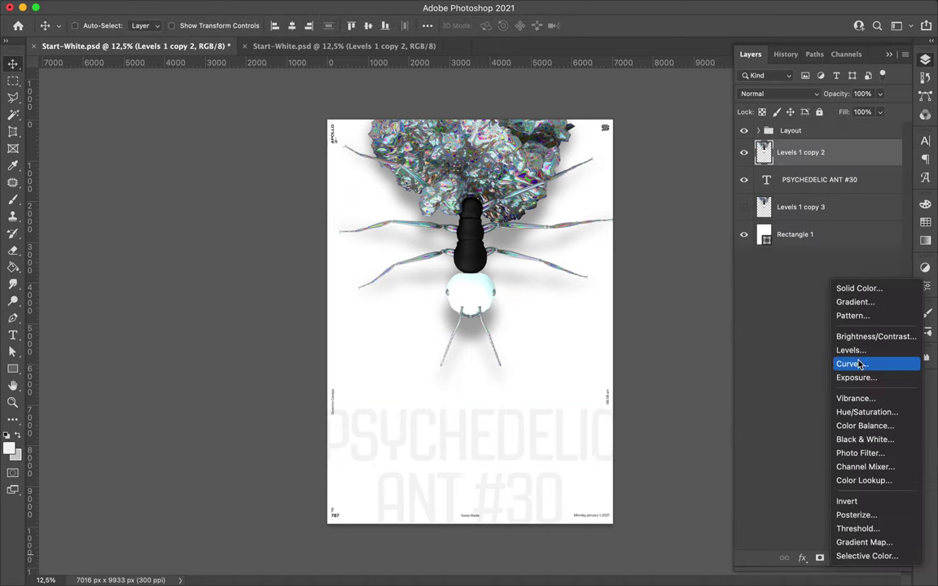
Step: Add a Hue/Saturation adjustment on the Greens range with Hue shifted to about +49
left_click(793, 394)
left_click(818, 322)
left_click(773, 383)
left_click_drag(804, 356, 838, 356)
left_click(854, 323)
left_click(817, 297)
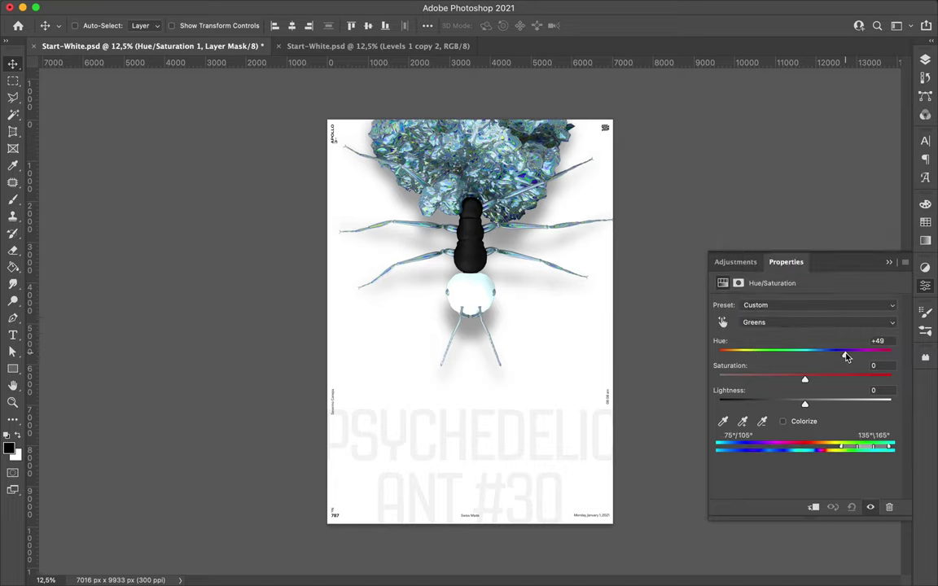
Step: Zoom in on the ant's abdomen and drag a large rectangle over the poster
key("i")
left_click(527, 162)
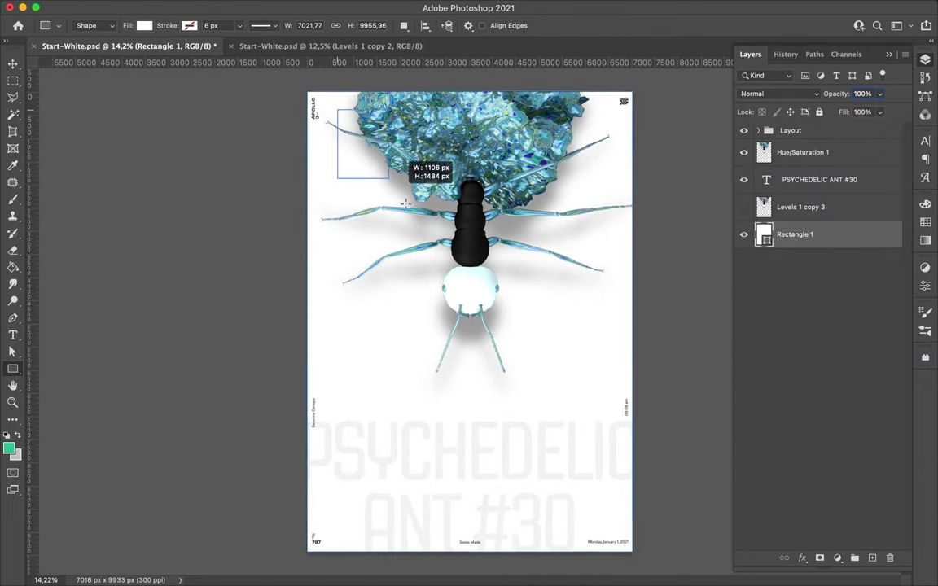
left_click_drag(405, 203, 603, 517)
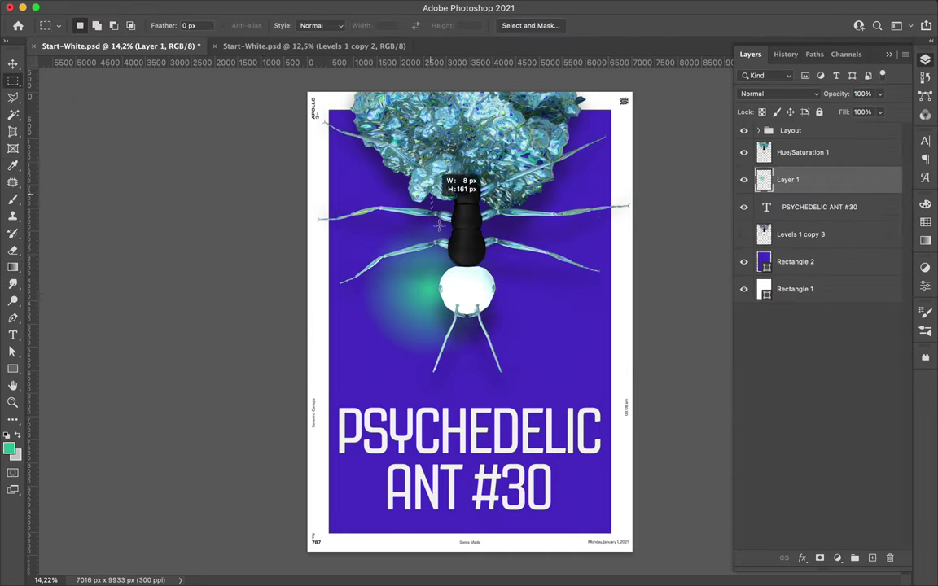
Step: Move the green glows to the bottom-left corner and rasterize the purple panel for smudging
key("v")
mouse_move(460, 255)
left_mouse_down()
mouse_move(333, 348)
mouse_move(586, 350)
mouse_move(456, 200)
left_mouse_up()
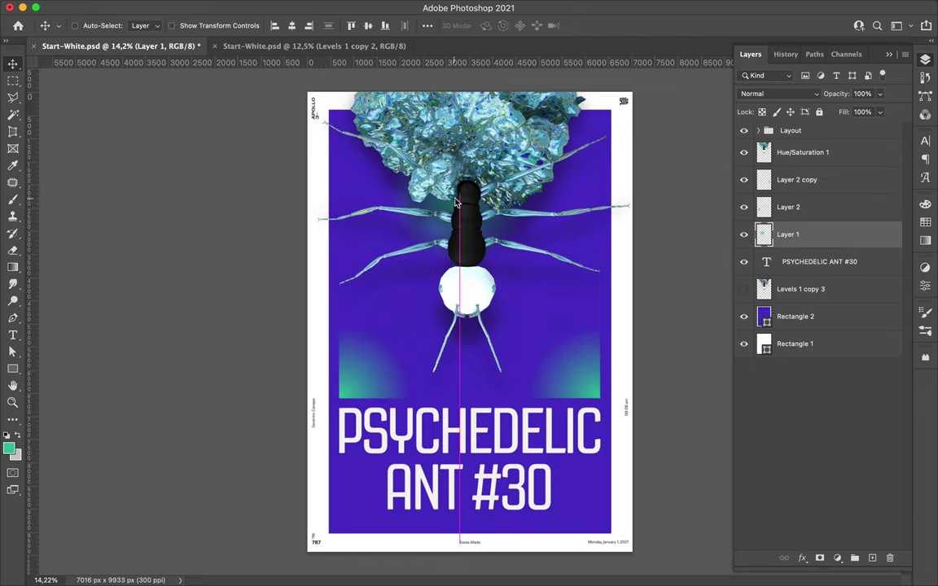
left_click_drag(354, 394, 347, 396)
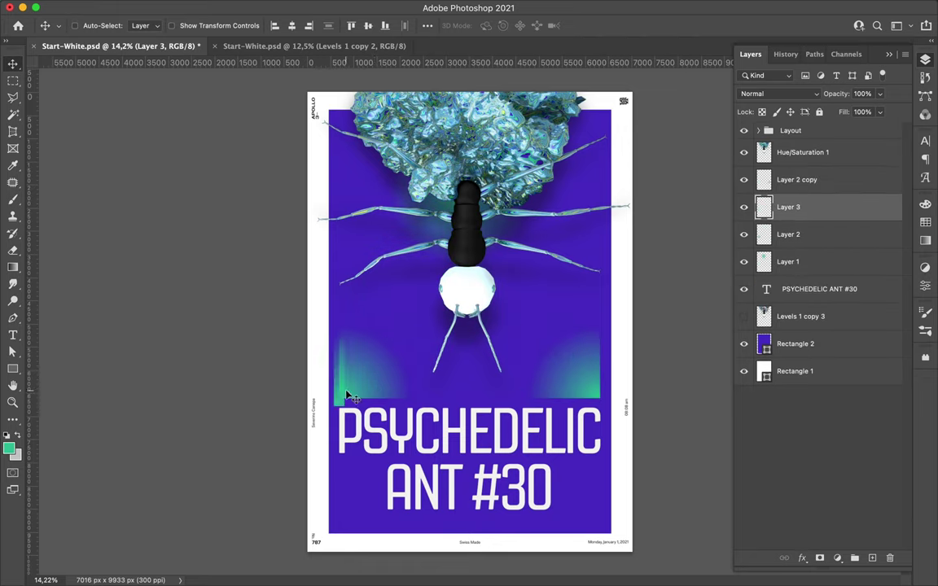
left_click(450, 210)
key("Return")
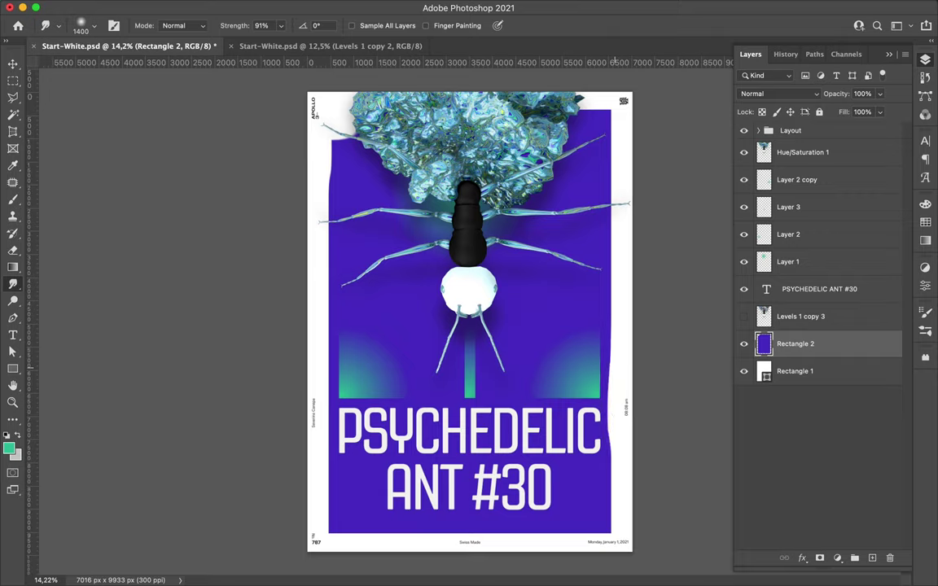
Step: Apply a Wave distortion to the PSYCHEDELIC ANT #30 title, then select the layer below
left_click(554, 448)
left_click(392, 8)
left_click(525, 280)
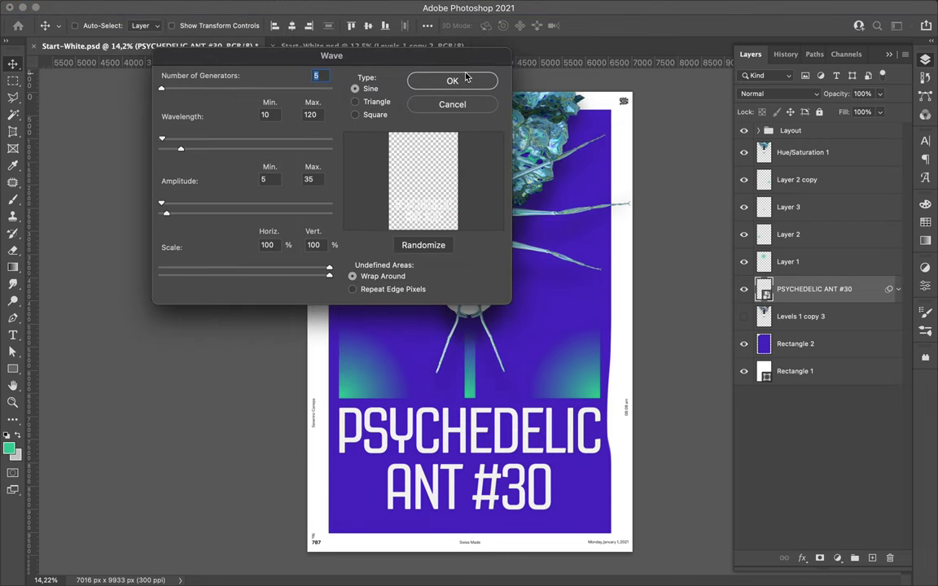
left_click(452, 81)
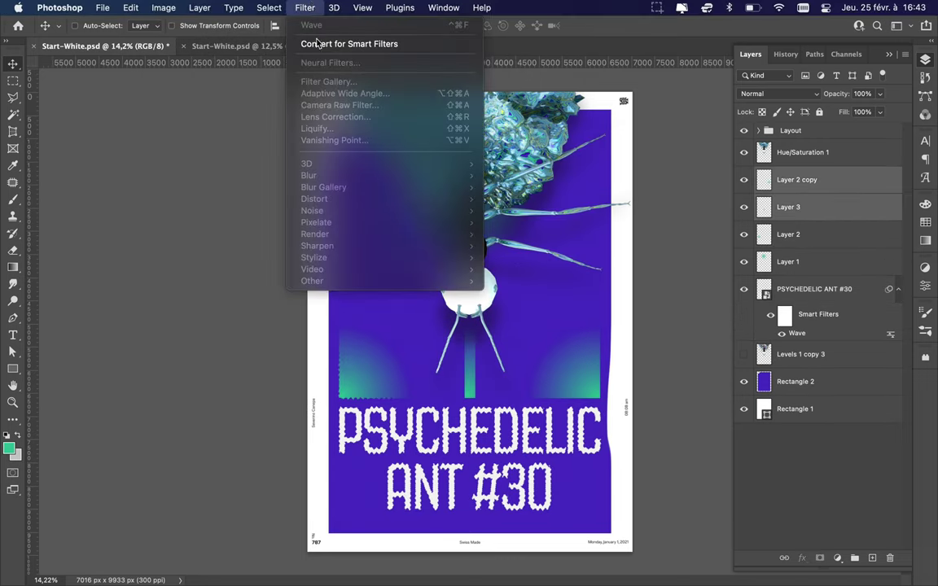
key("alt+bracketleft")
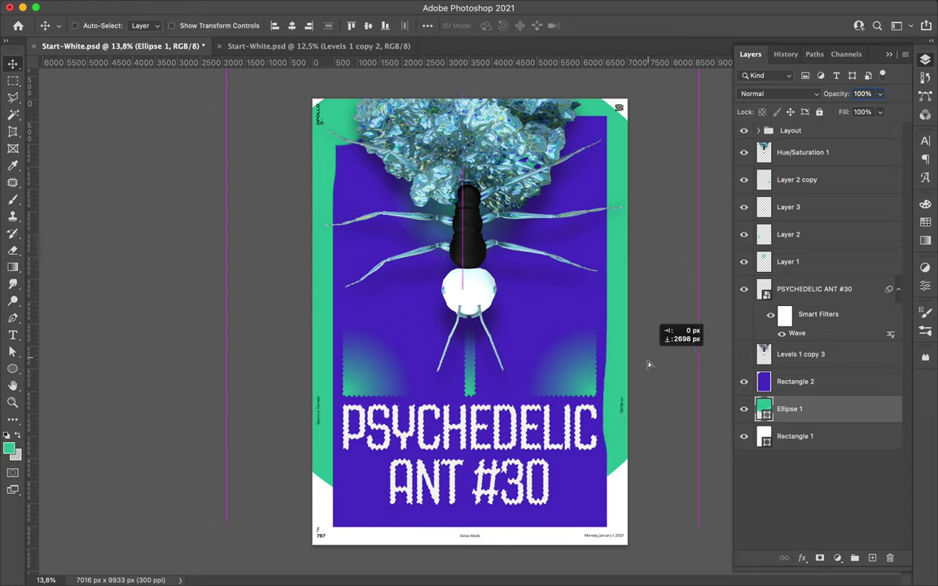
Step: Move the green ellipse lower and soften it with a Gaussian Blur
left_click_drag(648, 364, 643, 411)
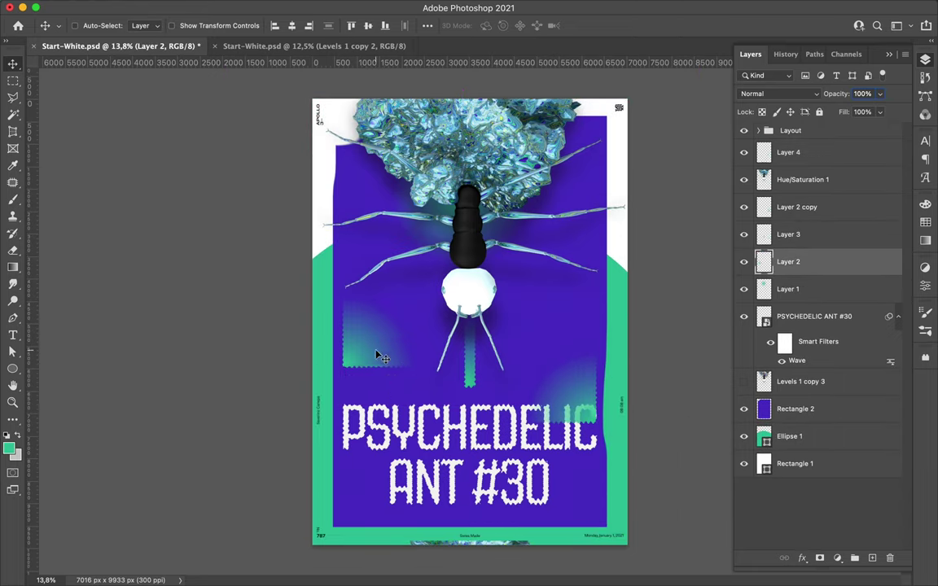
left_click(324, 279, "ctrl")
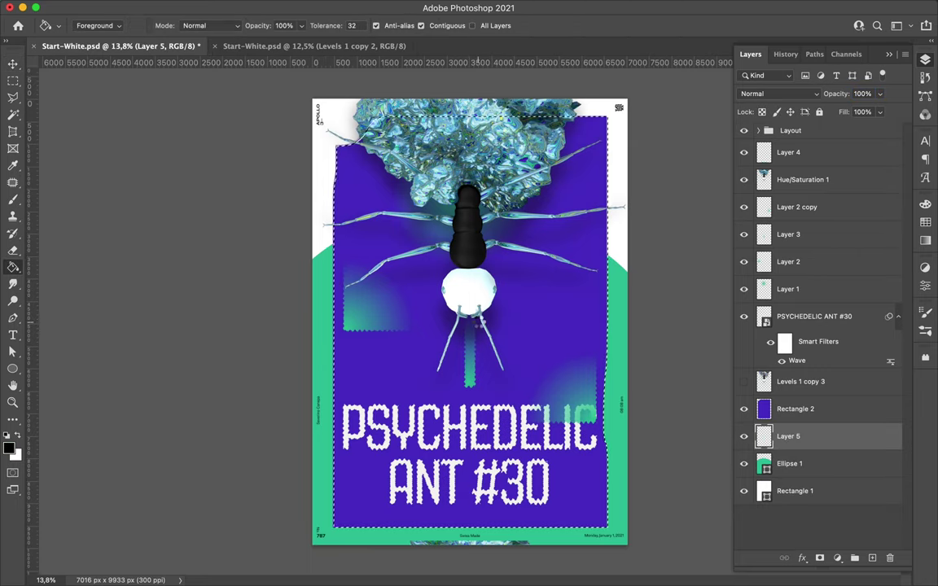
left_click(232, 8)
left_click(534, 213)
left_click(751, 74)
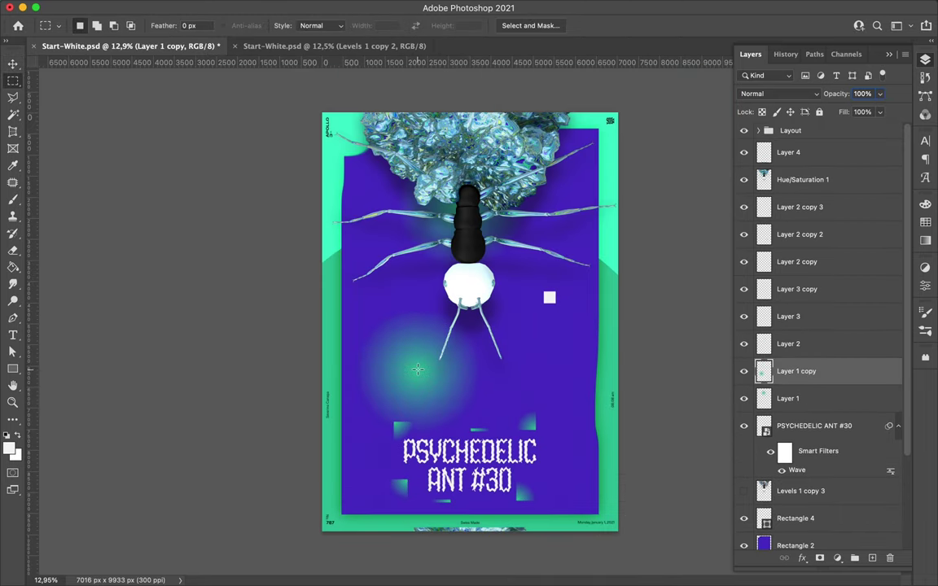
Step: Place the white square on the ant's abdomen, blended Linear Dodge (Add) at 76% Fill
left_click_drag(427, 287, 492, 292)
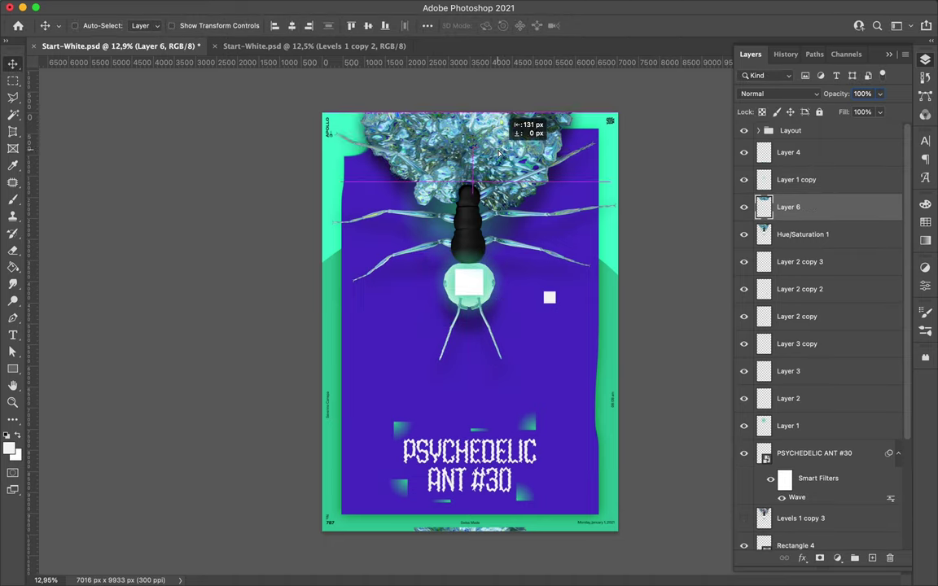
key("Return")
left_click(773, 93)
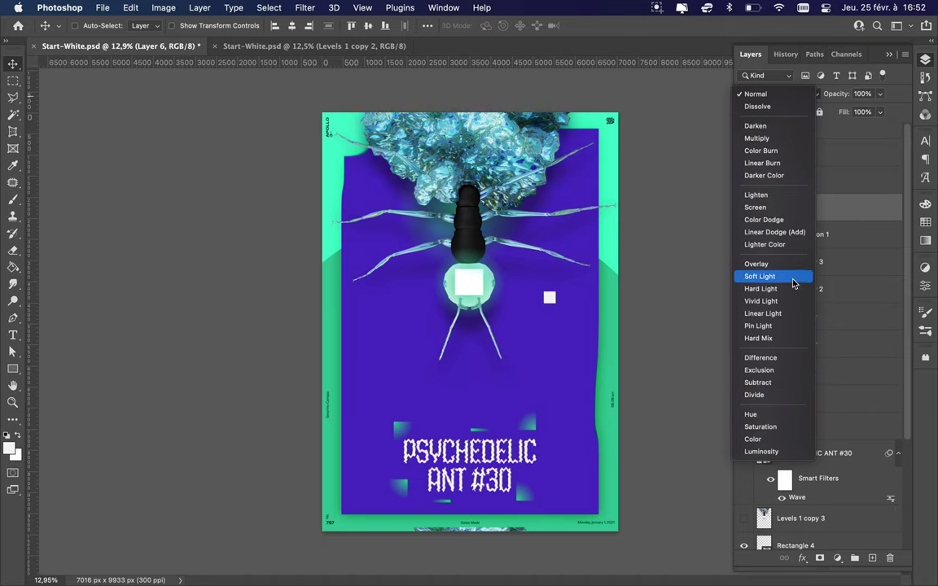
left_click(774, 232)
left_click_drag(879, 112, 866, 131)
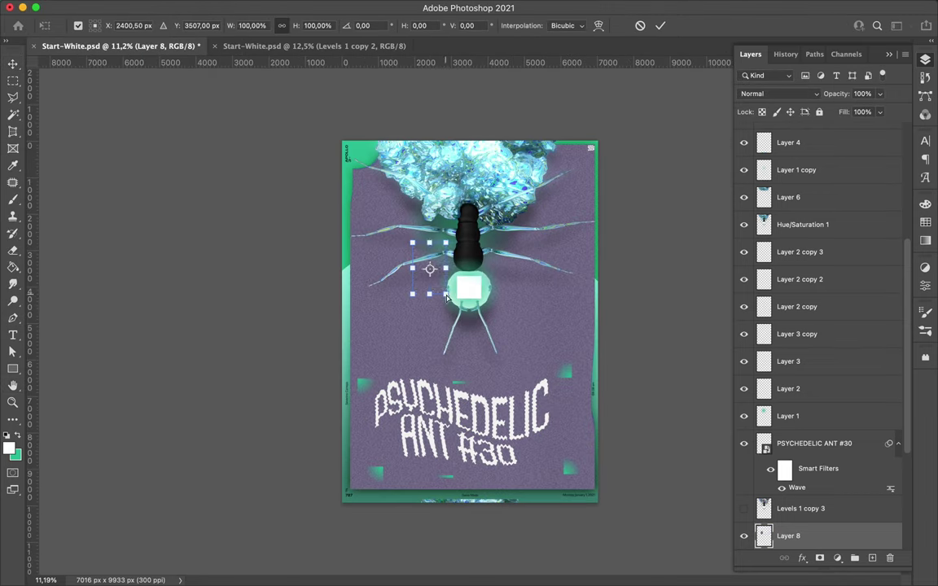
Step: Add a new layer at the bottom, commit the transform, and save the document
left_click_drag(392, 323, 406, 330)
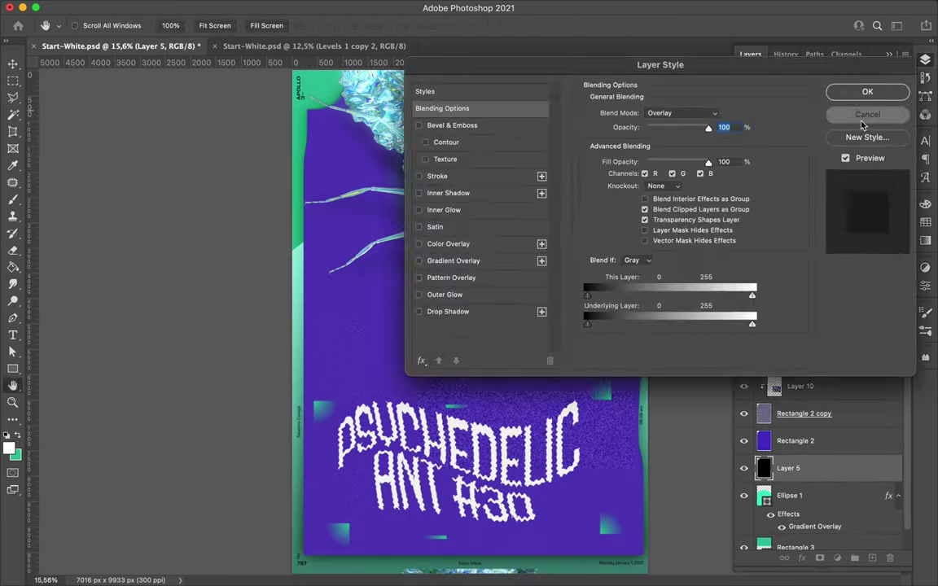
key("Return")
key("ctrl+s")
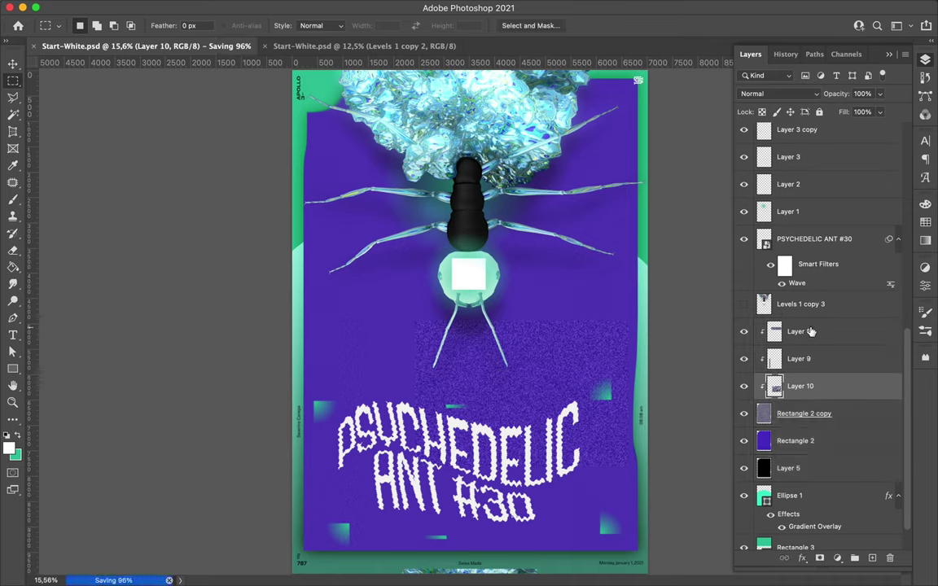
Step: Blend the grainy texture layer with Multiply at 78% Fill
left_click(778, 93)
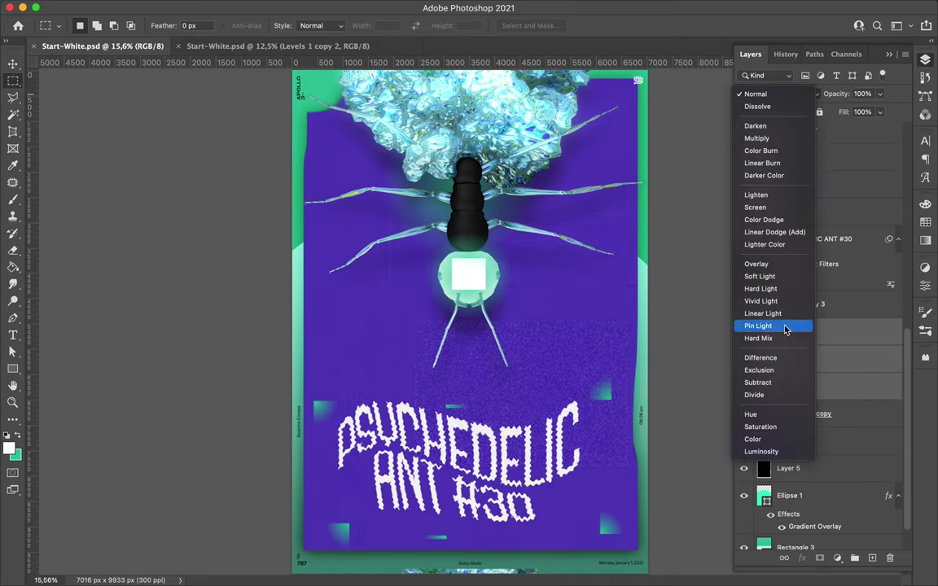
left_click(757, 138)
left_click_drag(879, 111, 868, 132)
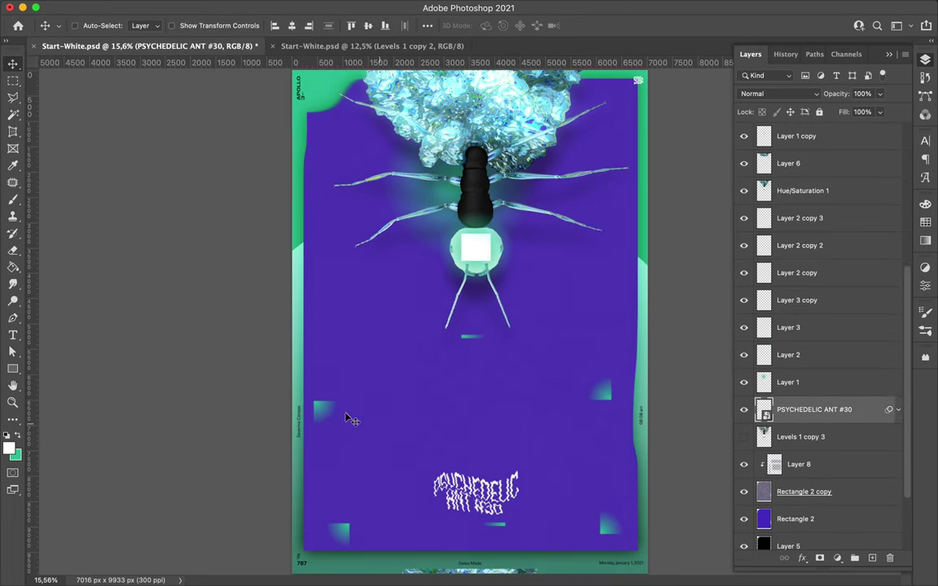
Step: Move the glitch squares around the title, discarding an extra copied square
left_click_drag(450, 469, 492, 470)
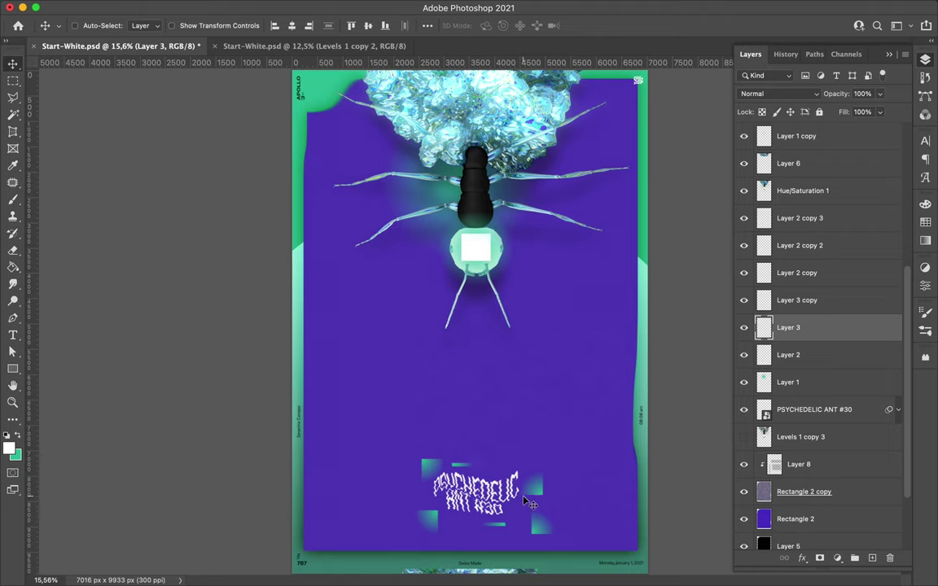
left_click_drag(481, 472, 434, 414)
key("ctrl+t")
key("ctrl+z")
Step: Raise the ant higher on the poster and review the title's Wave settings
left_click_drag(477, 109, 437, 207)
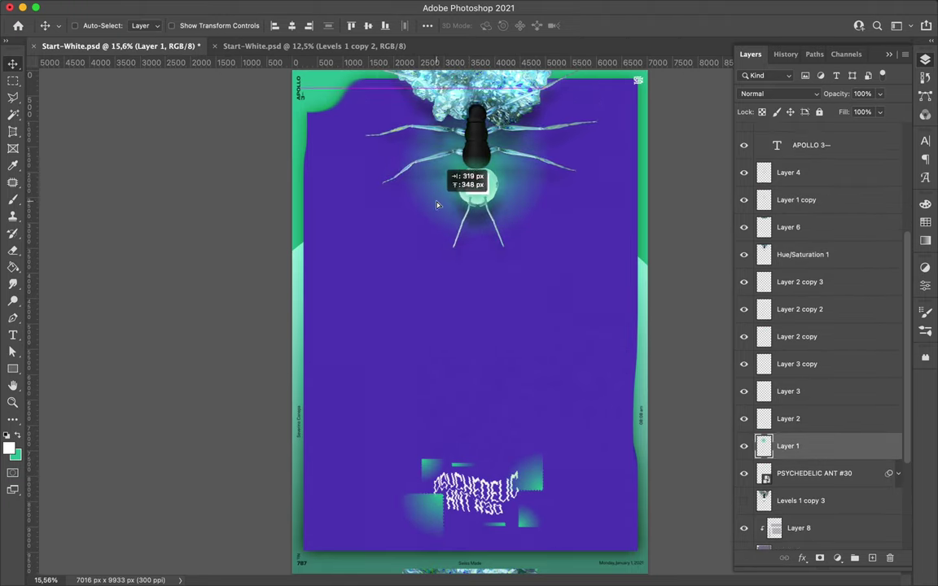
left_click(814, 473)
double_click(890, 517)
key("Escape")
scroll(477, 471, "up", 1)
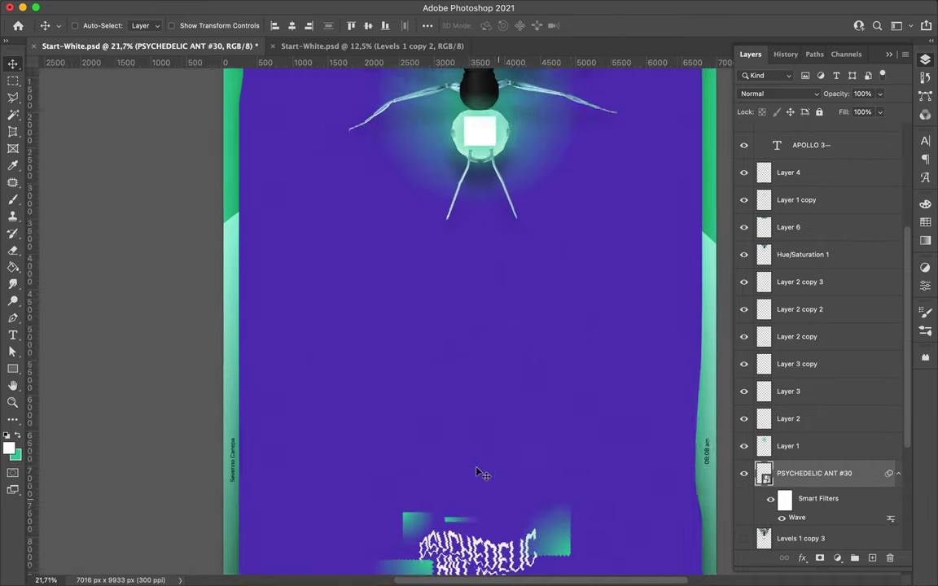
scroll(480, 488, "down", 2)
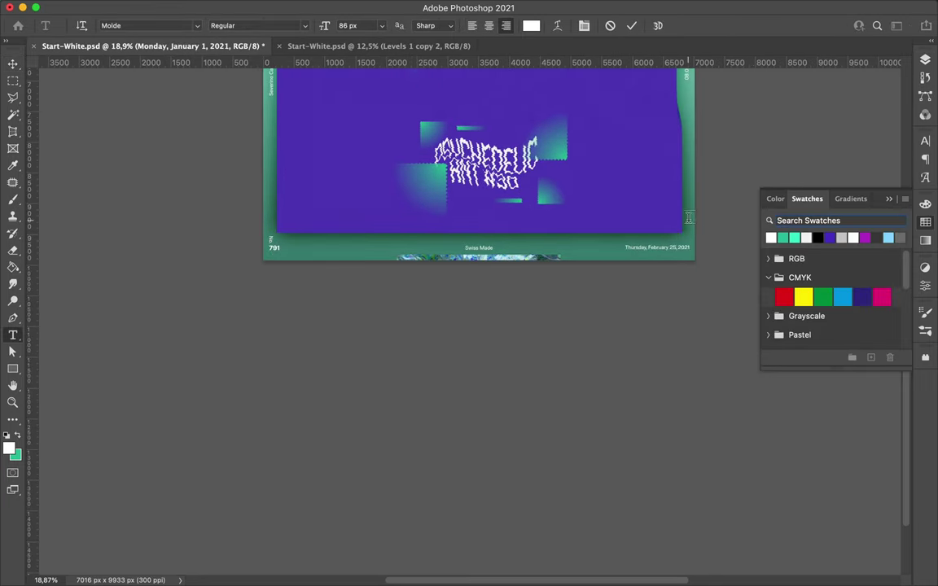
scroll(688, 218, "up", 3)
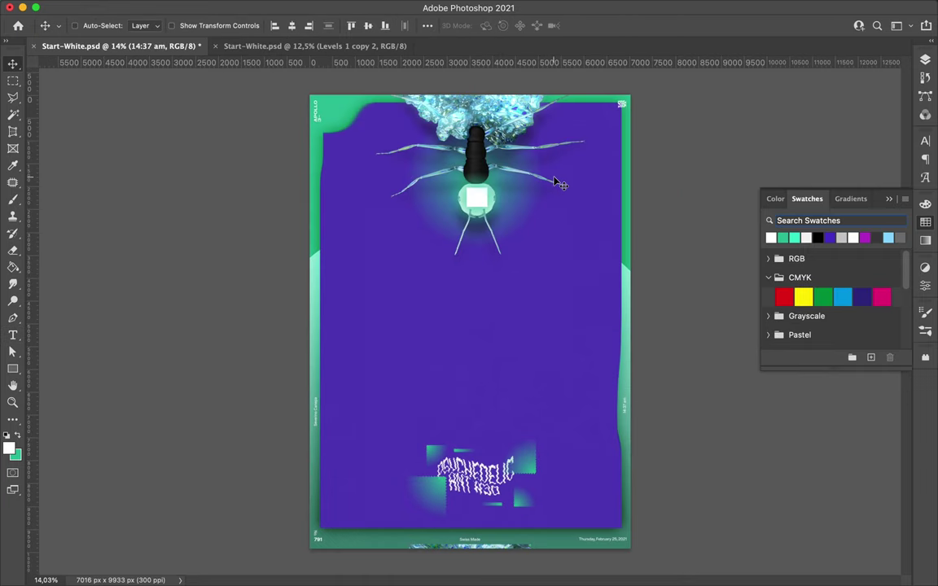
key("Return")
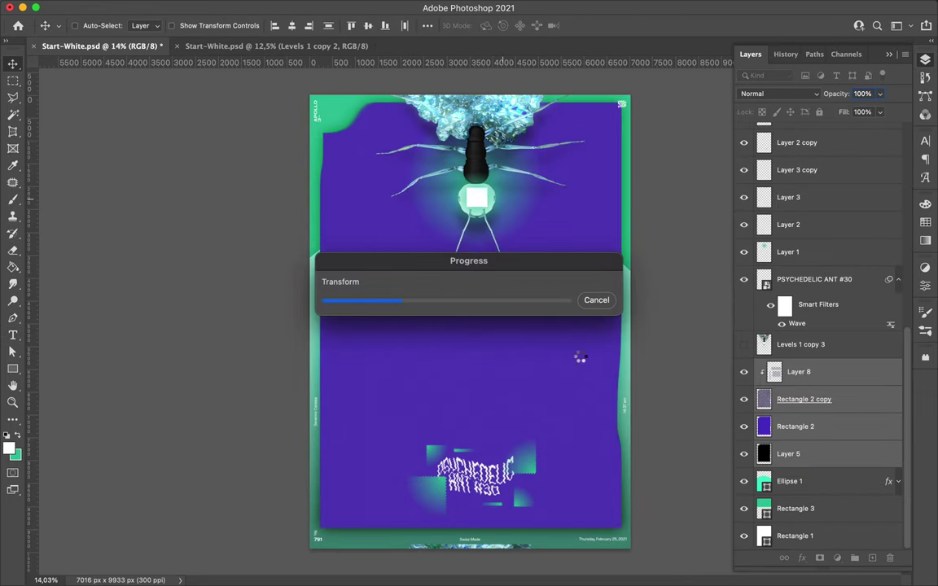
Step: Draw a rectangle on the panel, delete it, and zoom out to the whole poster
key("u")
left_click_drag(539, 259, 590, 401)
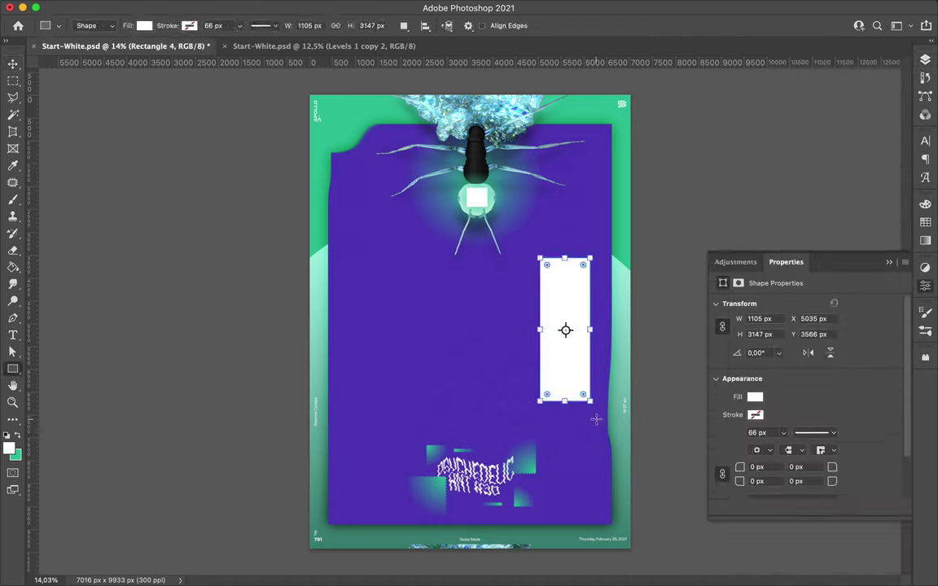
key("Delete")
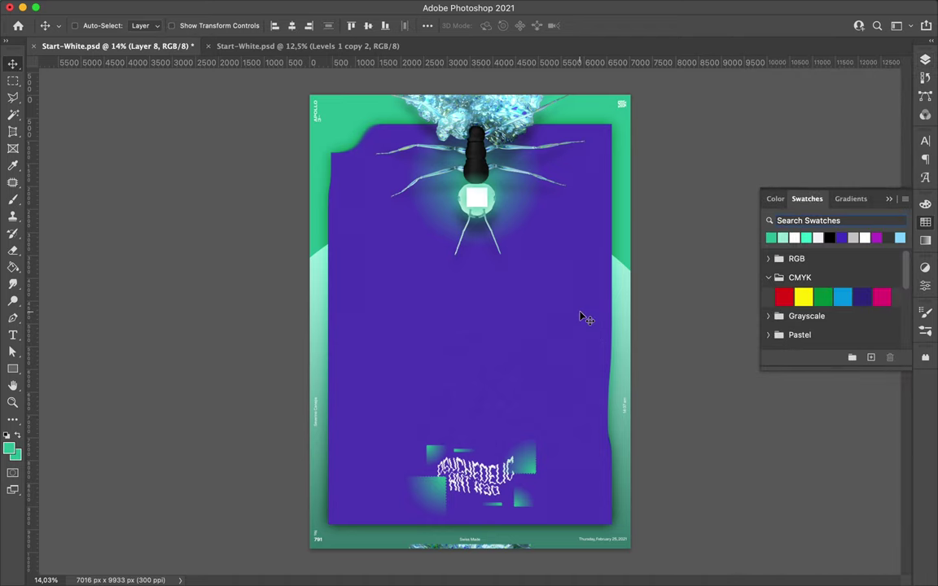
scroll(582, 318, "down", 2)
key("F7")
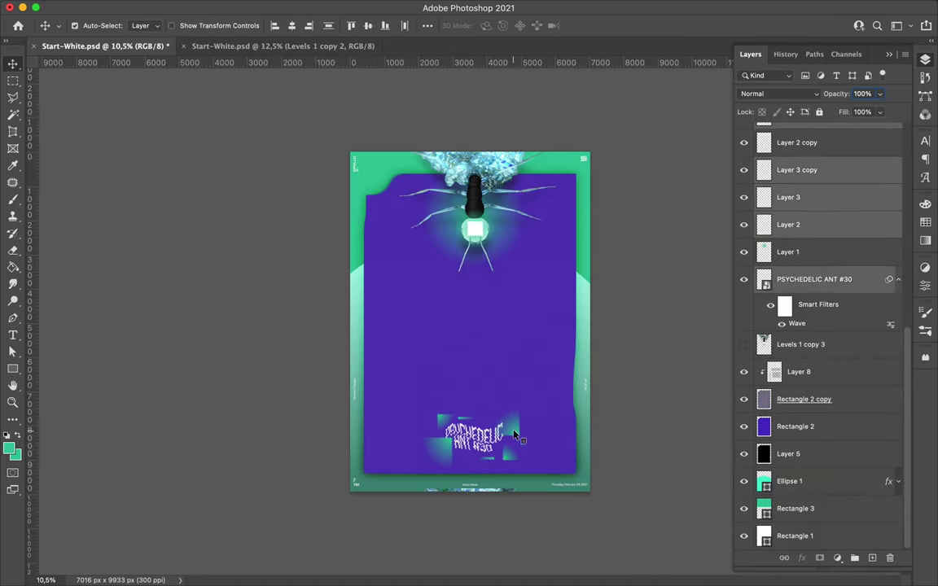
Step: Enlarge the PSYCHEDELIC ANT #30 title and move it lower on the poster
key("ctrl+t")
left_click_drag(521, 460, 607, 450)
key("Return")
left_click_drag(504, 342, 505, 365)
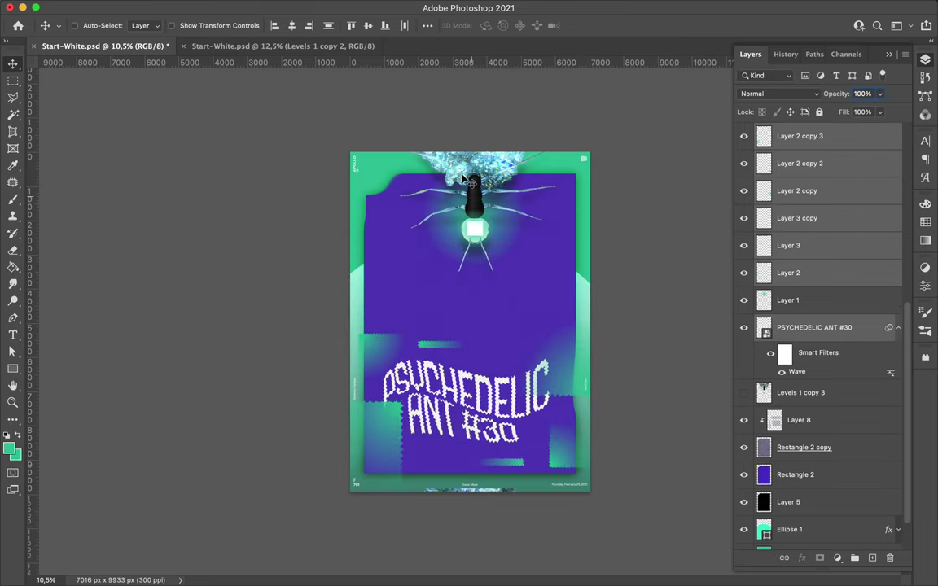
Step: Duplicate a circle above the title and a crystal sphere to the lower right
key("ctrl+j")
key("v")
scroll(374, 309, "up", 1)
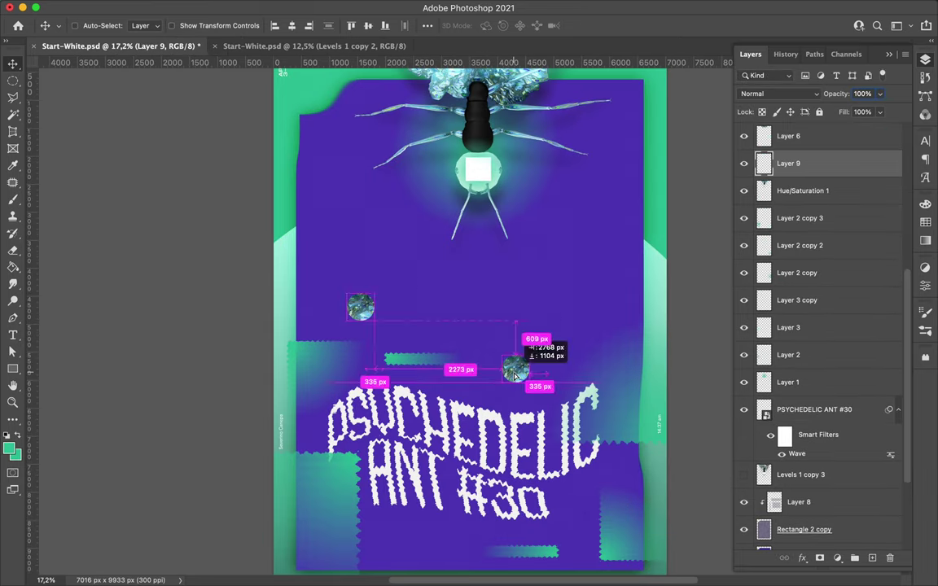
left_click_drag(374, 310, 343, 394)
left_click_drag(389, 334, 596, 464)
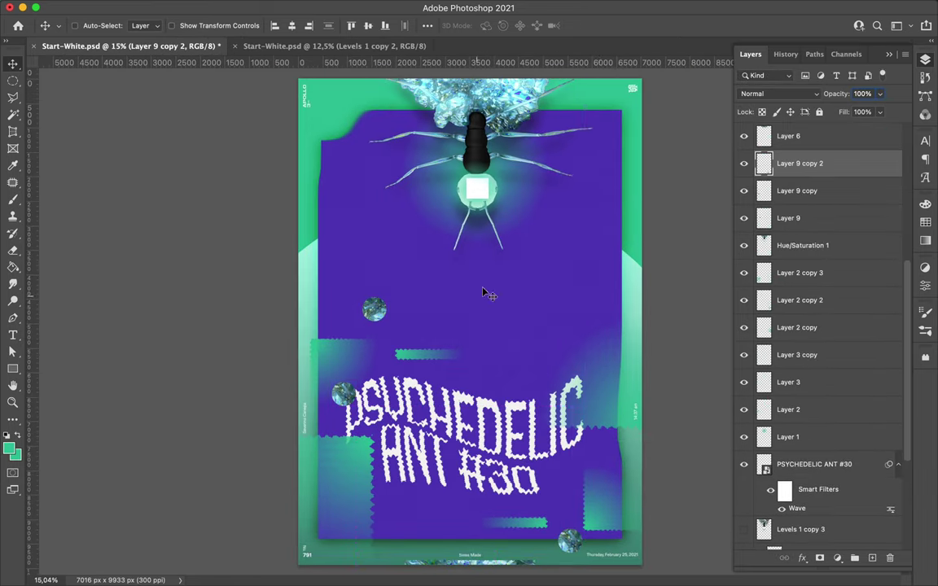
Step: Duplicate the purple panel and transform the copy to frame the title
scroll(814, 367, "down", 5)
left_click(797, 372)
key("ctrl+j")
key("ctrl+t")
left_click_drag(439, 472, 391, 412)
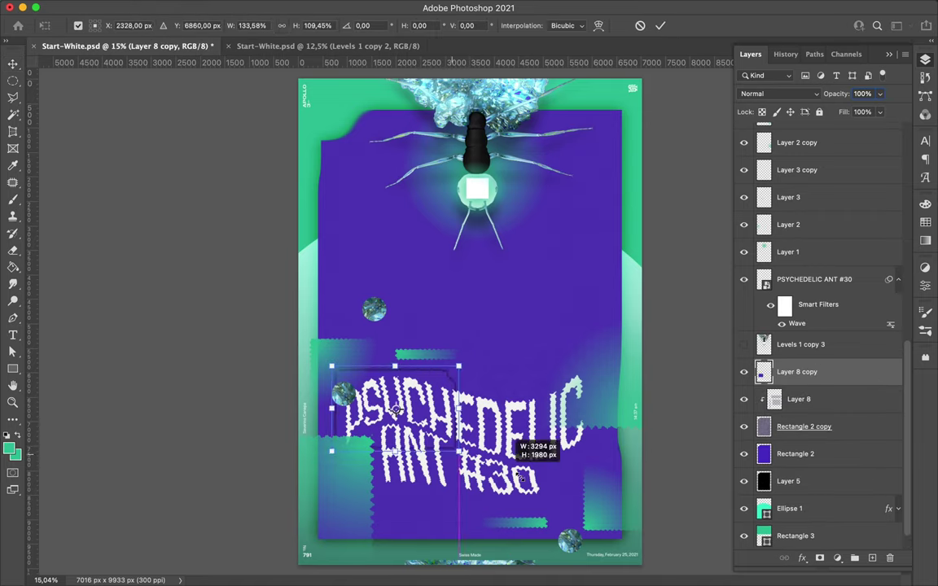
key("Return")
left_click(779, 94)
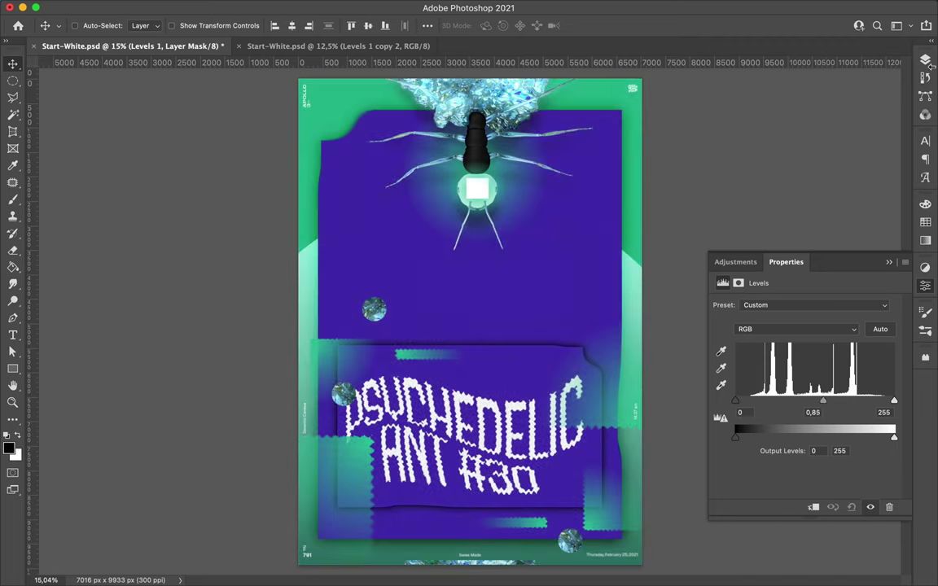
Step: Darken the duplicated purple panel's Levels midtones to 0.78
left_click_drag(814, 400, 829, 405)
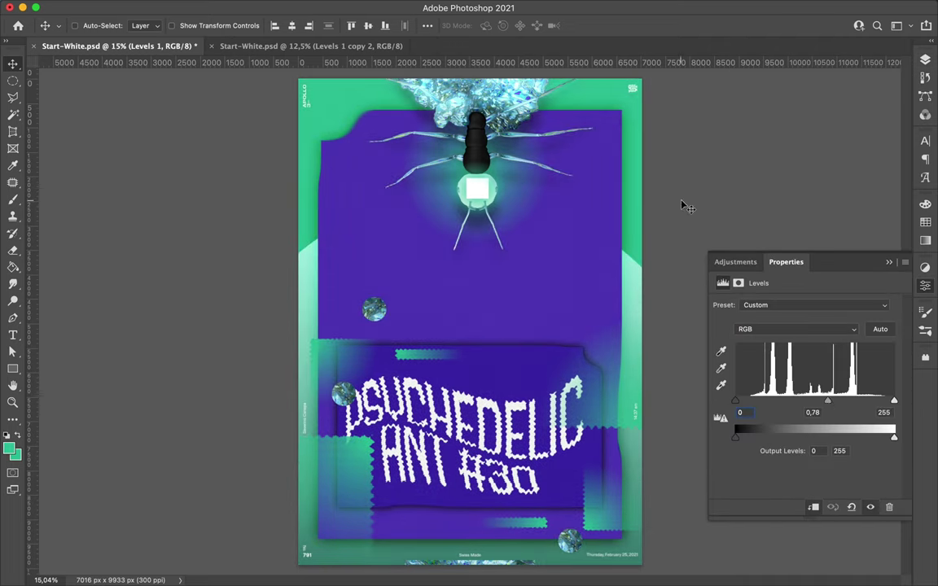
key("F7")
left_click(797, 399)
Step: Duplicate the teal glitch strips and move them into the title panel
left_click_drag(602, 417, 583, 487)
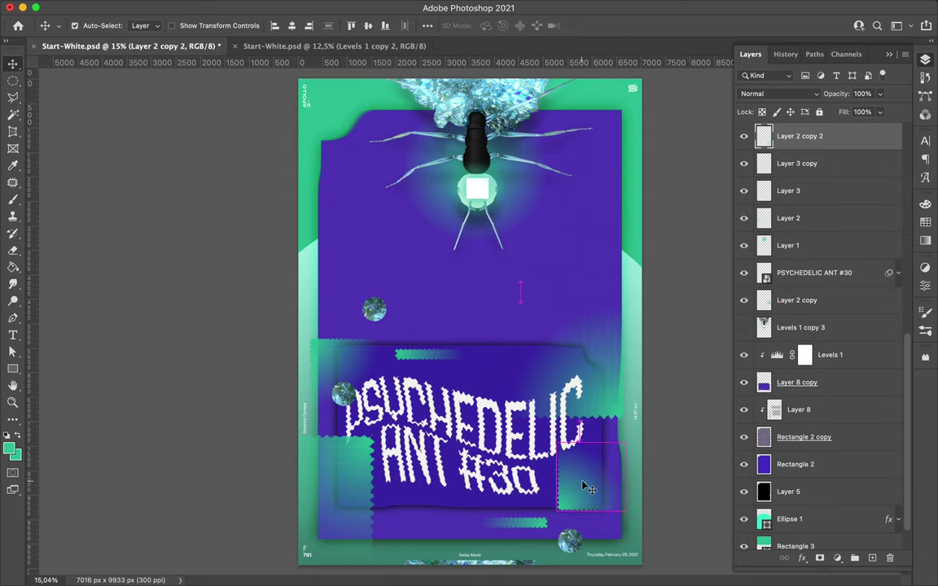
mouse_move(584, 486)
left_mouse_down()
mouse_move(376, 394)
mouse_move(546, 469)
left_mouse_up()
left_click_drag(572, 348, 583, 427)
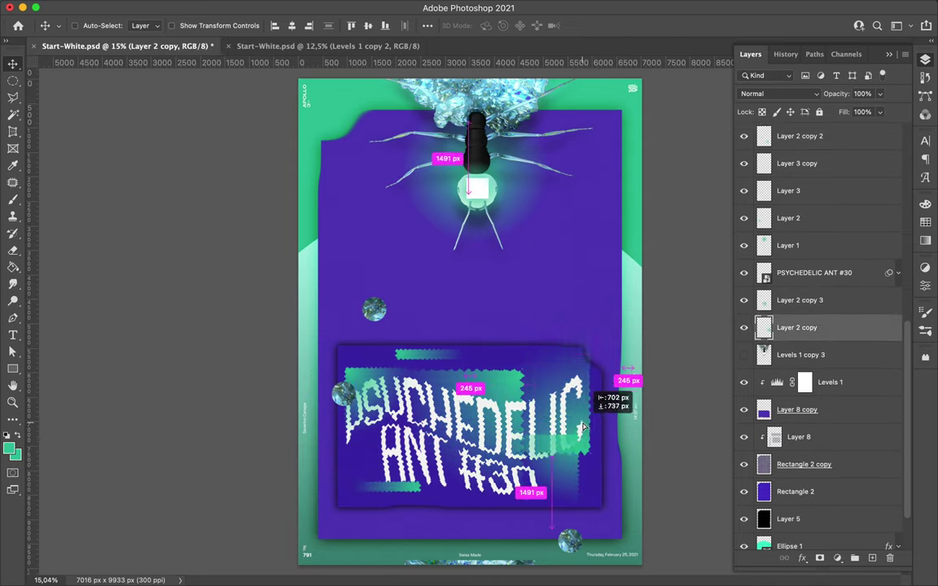
Step: Duplicate a crystal sphere to a higher spot on the poster
scroll(814, 367, "down", 2)
left_click(814, 454)
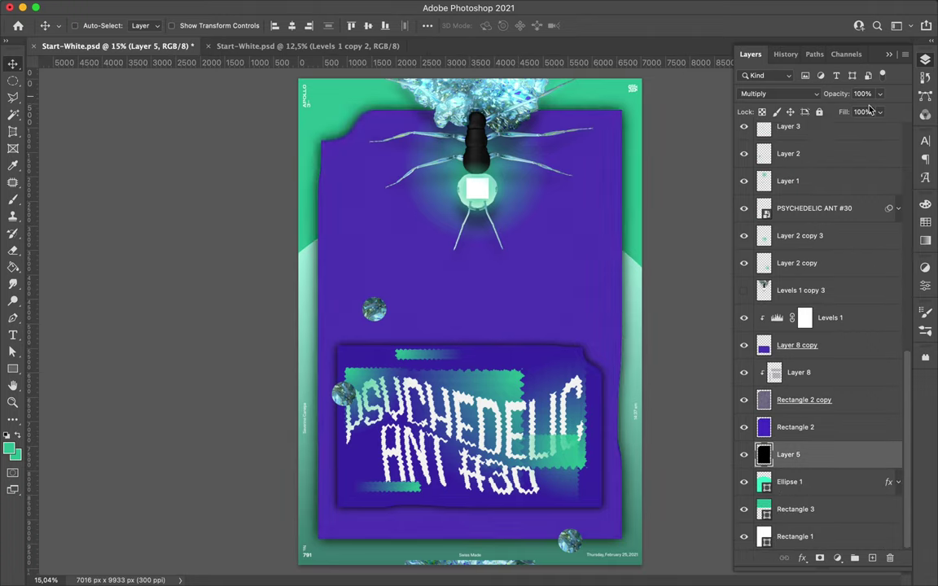
mouse_move(346, 399)
left_mouse_down()
mouse_move(338, 346)
mouse_move(399, 324)
left_mouse_up()
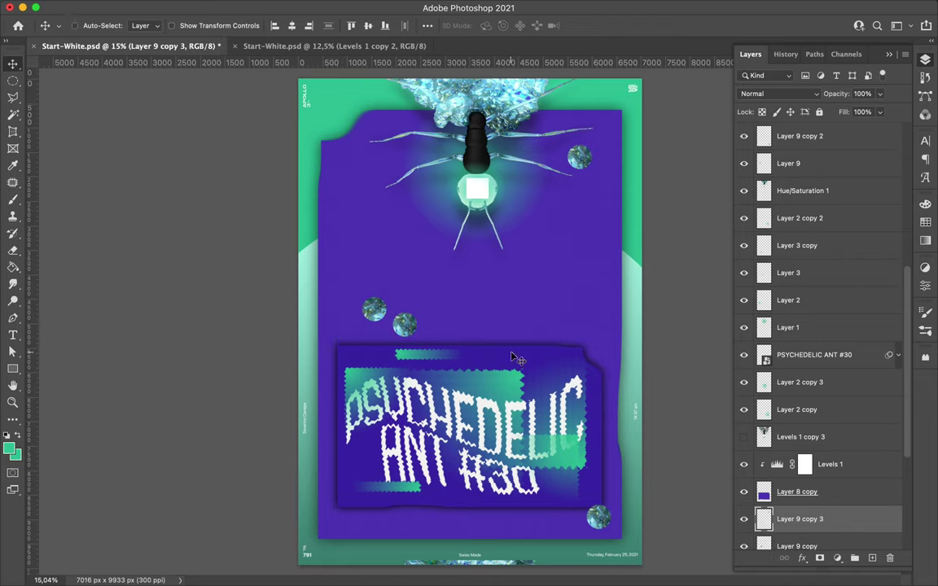
Step: Make a dark purple circle with a merged Levels adjustment and move it behind the title panel
left_click_drag(789, 493, 801, 301)
left_click(837, 557)
left_click(774, 352)
key("ctrl+e")
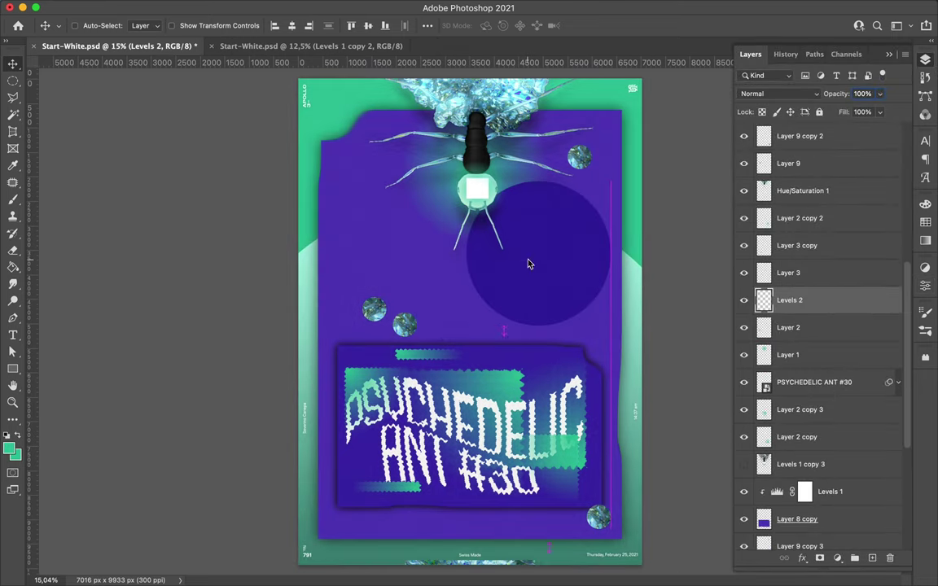
key("ctrl+[")
key("ctrl+[")
key("ctrl+[")
left_click_drag(527, 263, 627, 360)
Step: Duplicate the dark circle toward the lower left and blur the copy with 153-pixel Gaussian Blur
left_click_drag(627, 354, 332, 540)
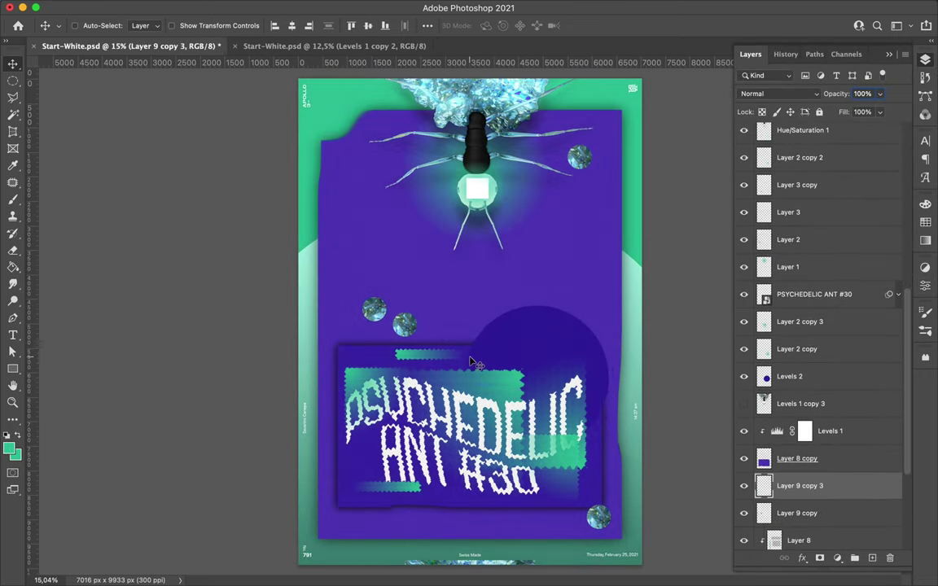
left_click_drag(798, 485, 798, 404)
left_click(308, 8)
left_click(554, 218)
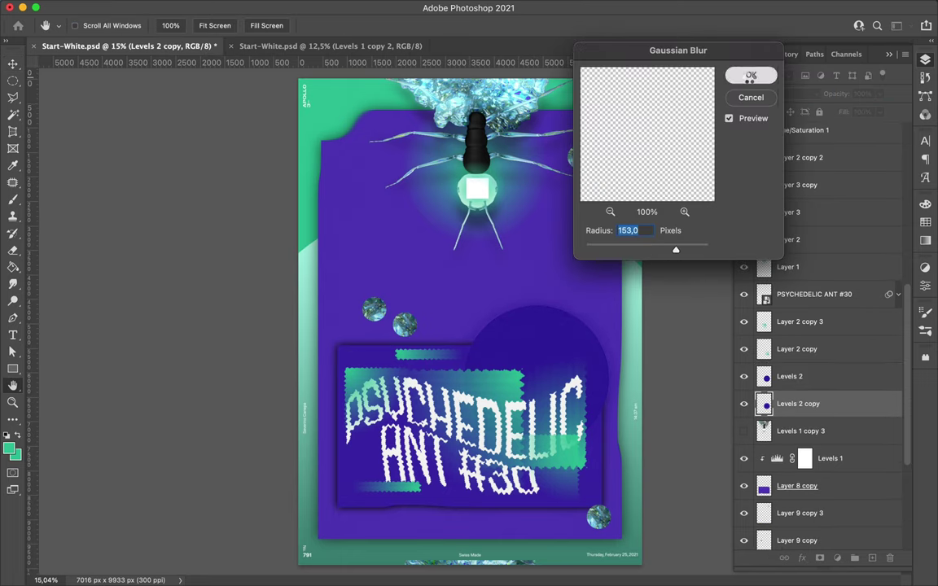
left_click(751, 76)
key("ctrl+shift+alt+n")
key("m")
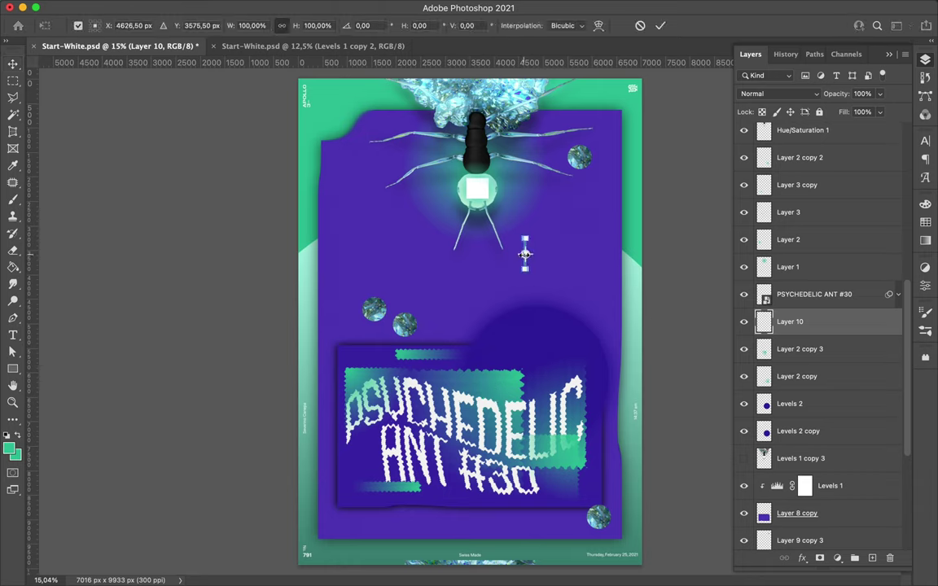
Step: Rotate a teal strip upright and position the strip copies inside the title panel
key("ctrl+t")
left_click_drag(389, 293, 537, 217)
key("Return")
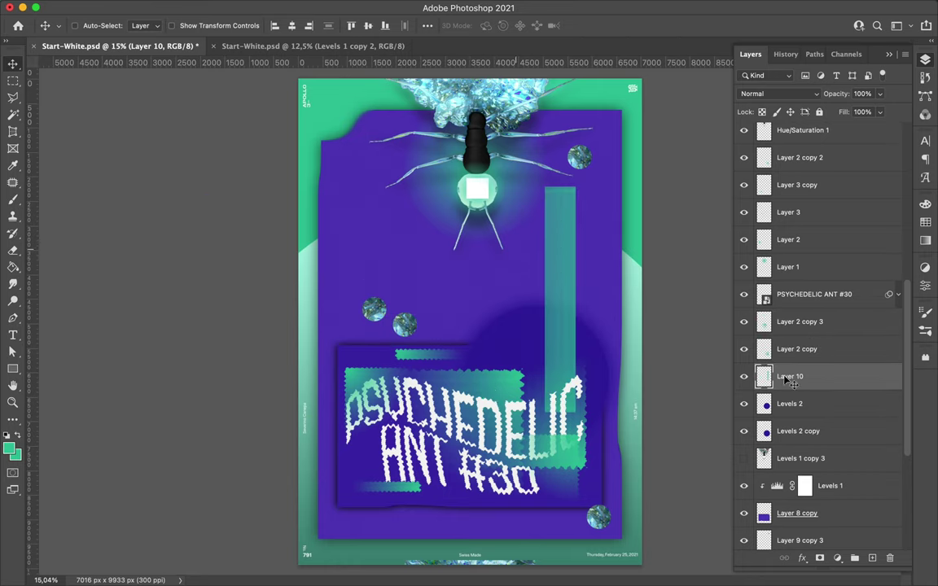
left_click_drag(790, 376, 790, 439)
left_click(797, 322)
left_click(743, 321)
left_click_drag(700, 367, 618, 398)
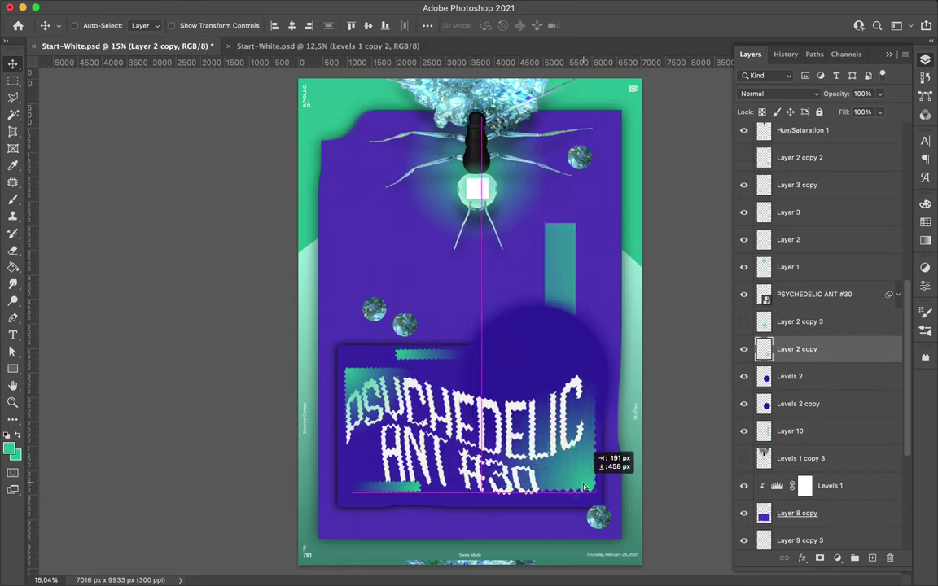
Step: Widen the tall teal bar and place a second bar copy to its left
left_click(483, 247, "ctrl")
key("ctrl+t")
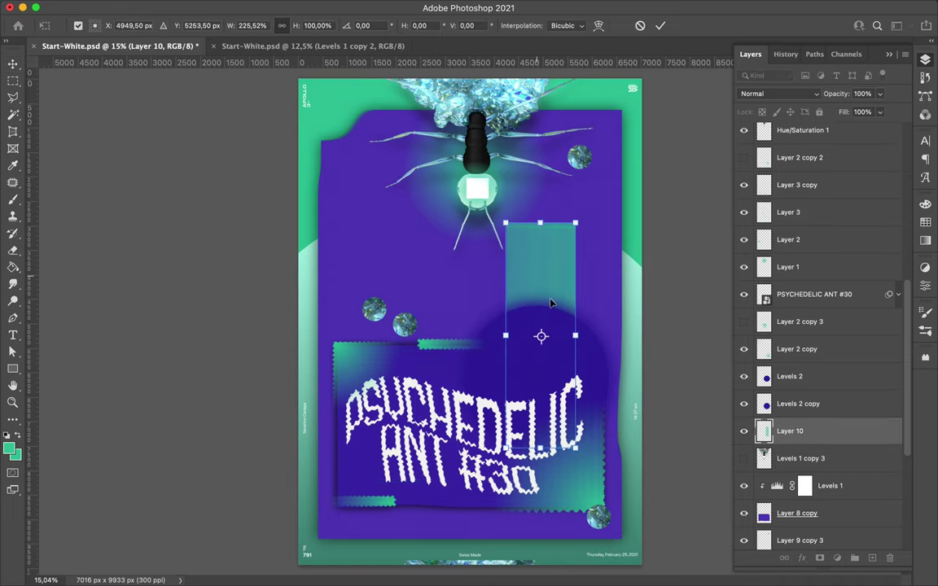
left_click_drag(483, 247, 502, 200)
key("Return")
mouse_move(537, 260)
left_mouse_down()
mouse_move(475, 330)
mouse_move(477, 295)
left_mouse_up()
key("ctrl+t")
key("Return")
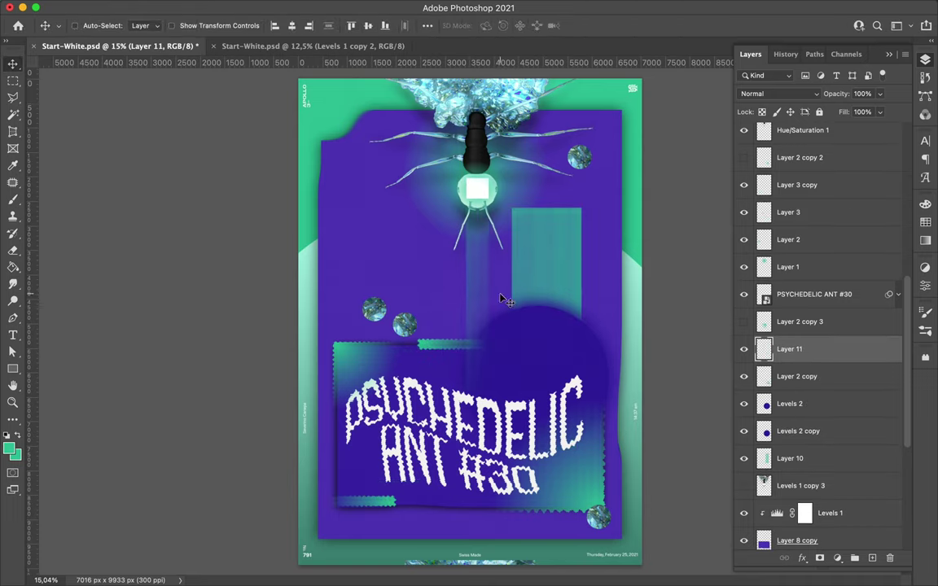
Step: Scale up the PSYCHEDELIC ANT #30 title and add a small crystal sphere above the panel
left_click(460, 416)
key("ctrl+t")
key("Return")
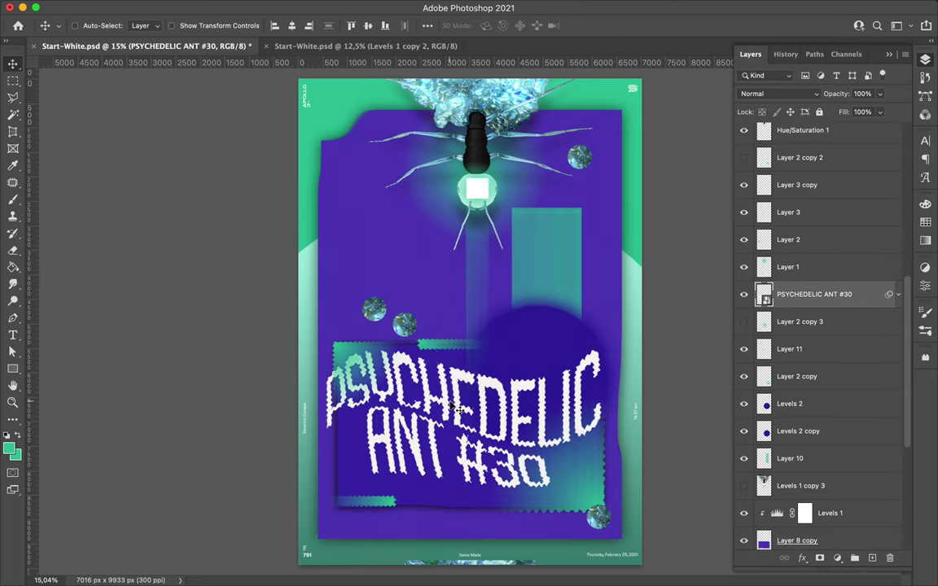
key("ctrl+t")
key("Return")
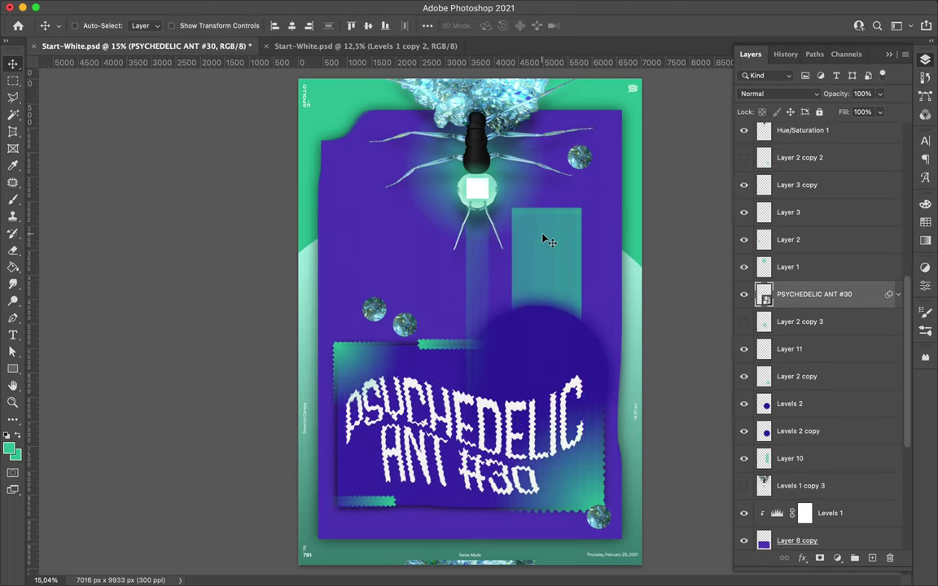
left_click_drag(404, 326, 405, 335)
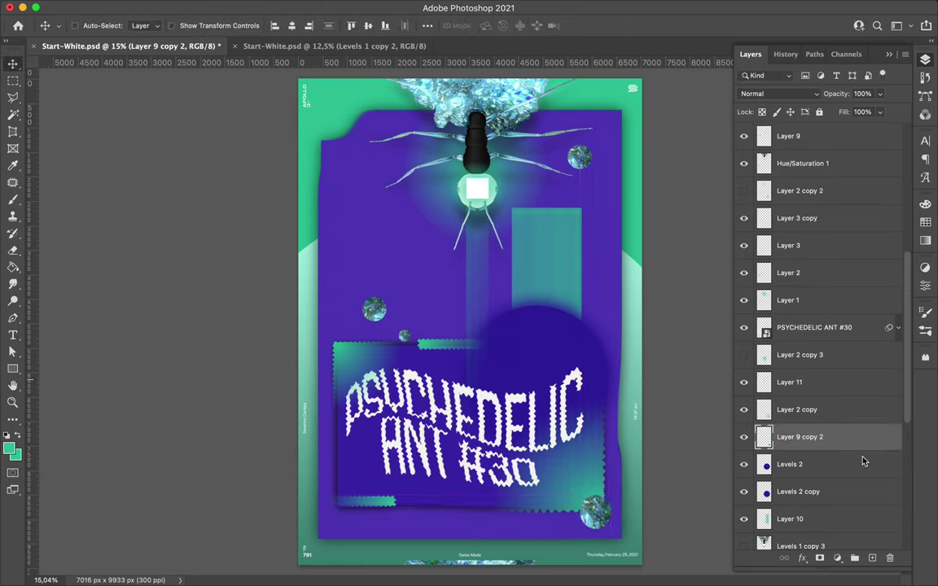
Step: Inspect the purple rectangle layer's gradient overlay style, then cancel without changes
scroll(814, 407, "down", 5)
left_click(793, 562)
left_click(794, 439)
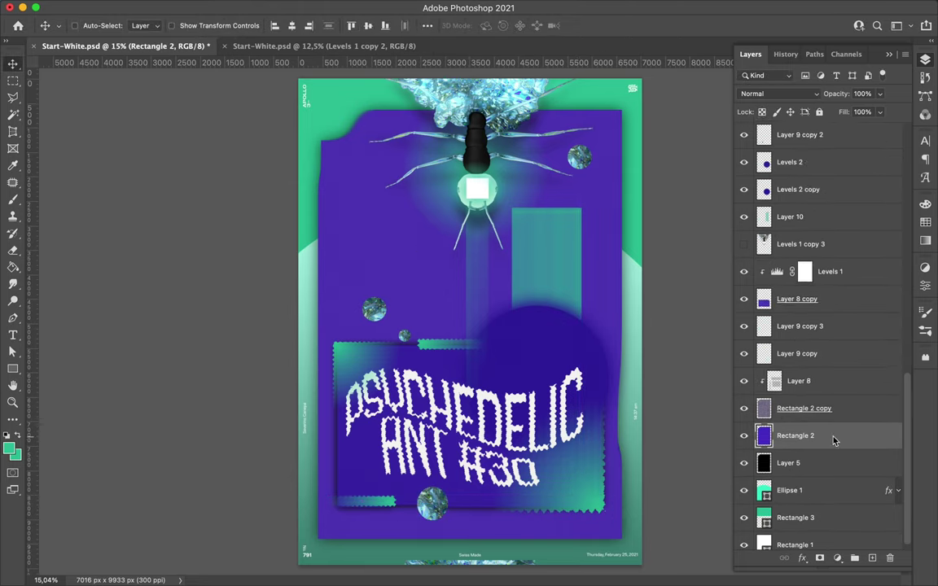
double_click(793, 436)
left_click(666, 113)
left_click(643, 385)
key("Escape")
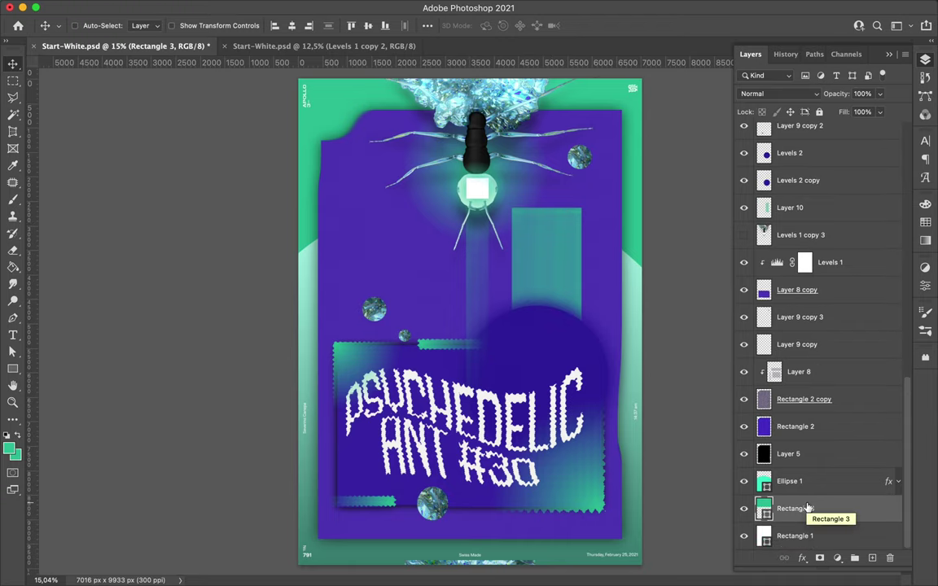
scroll(814, 407, "up", 10)
Step: Copy a strip of the background artwork to a new layer at the panel's left edge
left_click(806, 153)
key("m")
mouse_move(309, 328)
left_mouse_down()
mouse_move(469, 361)
mouse_move(370, 203)
left_mouse_up()
key("ctrl+j")
key("v")
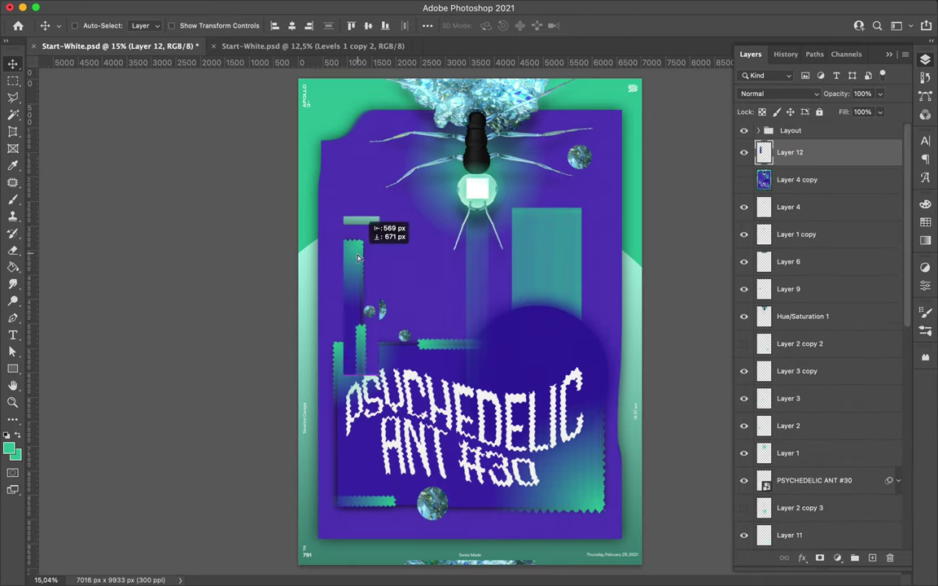
left_click_drag(793, 153, 784, 450)
left_click_drag(300, 270, 295, 284)
Step: Copy a second artwork strip, lay it across the top, and move its layer lower
left_click(802, 153)
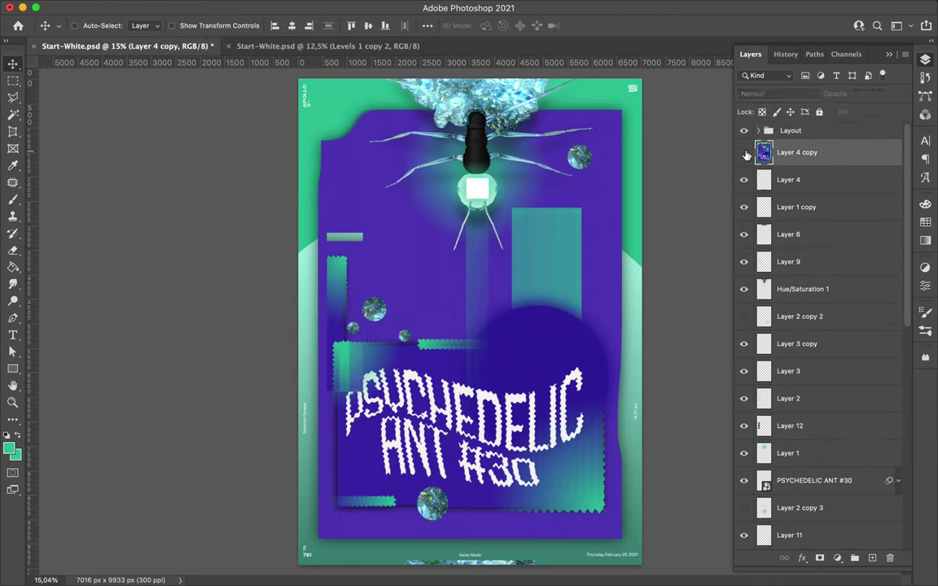
key("m")
left_click_drag(554, 183, 607, 416)
key("ctrl+j")
key("ctrl+t")
left_click_drag(545, 175, 655, 183)
key("Return")
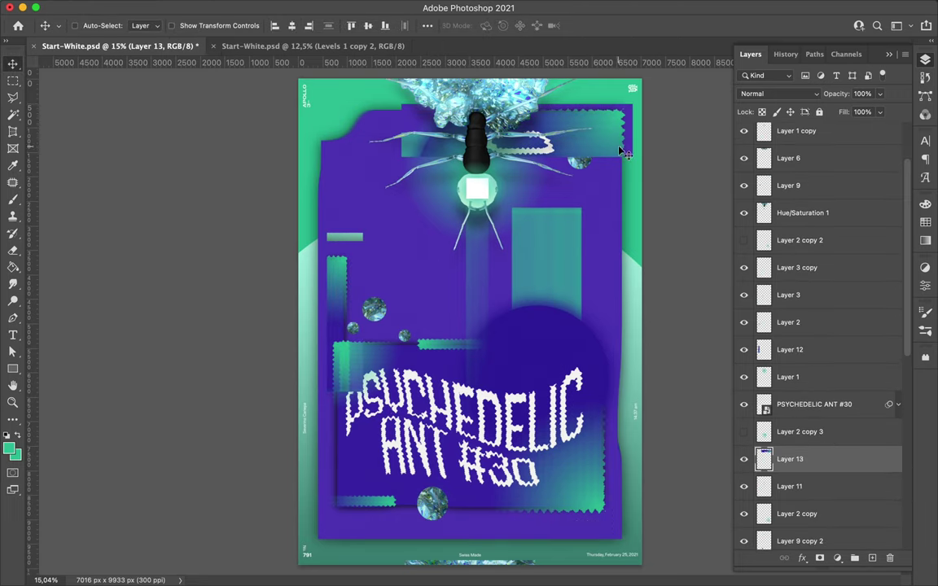
key("ctrl+bracketleft")
key("ctrl+bracketleft")
key("ctrl+bracketleft")
Step: Give the duplicated purple panel a soft gradient overlay, then move the crystal-topped ant down and merge it
left_click(370, 481, "ctrl")
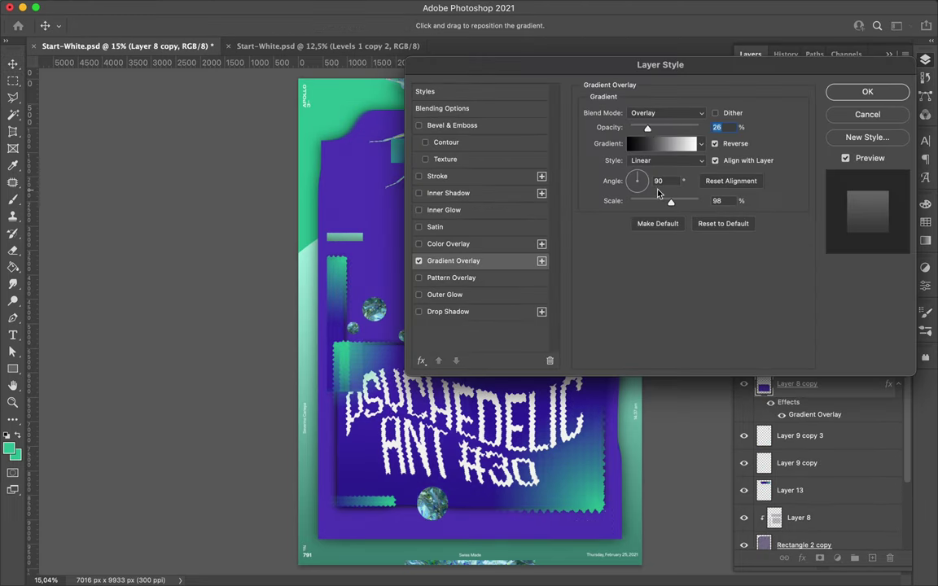
left_click(862, 90)
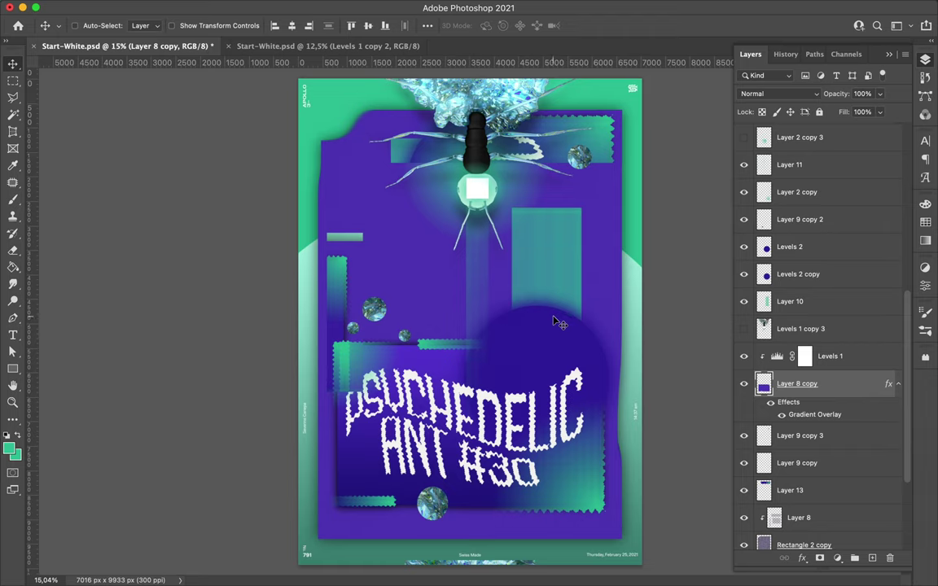
key("ctrl+alt+a")
left_click_drag(505, 461, 505, 287)
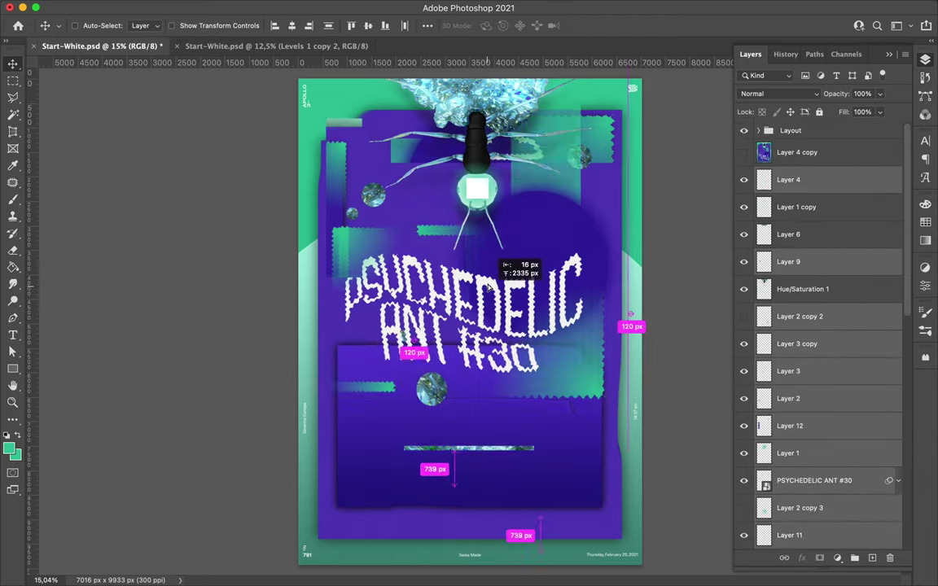
key("ctrl+z")
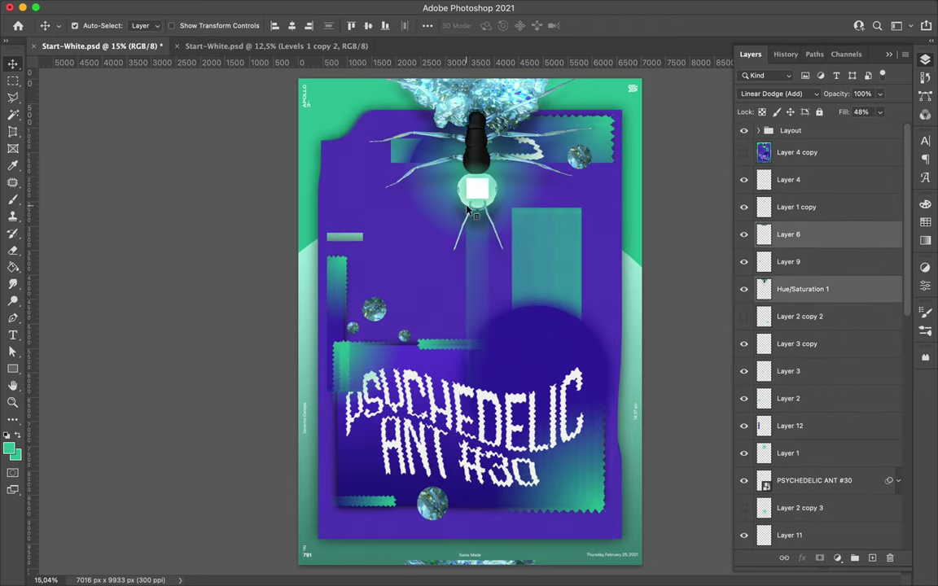
left_click_drag(472, 163, 472, 277)
key("ctrl+e")
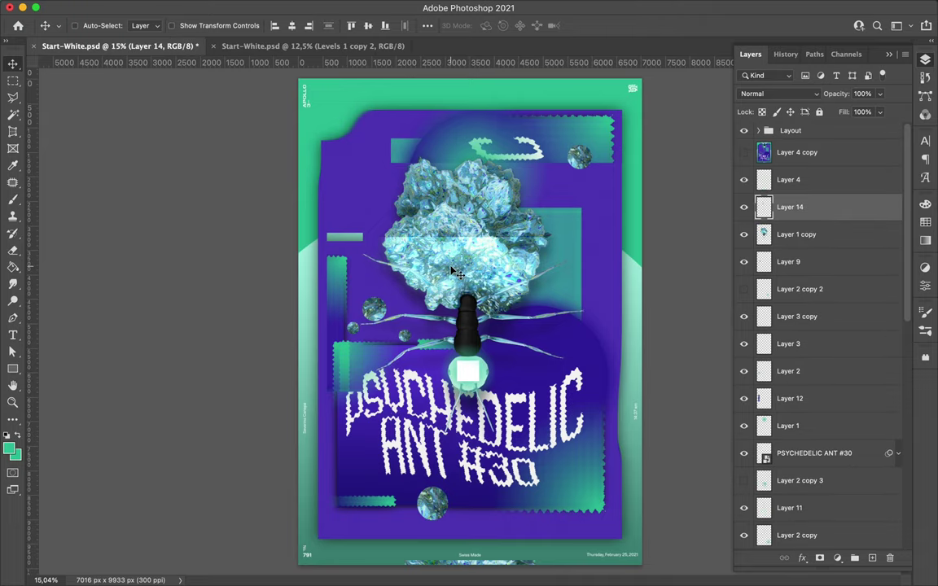
Step: Move the merged crystal layer lower in the stack, duplicate it, and select a thin vertical slice
key("ctrl+t")
key("Return")
left_click_drag(818, 207, 817, 260)
key("ctrl+j")
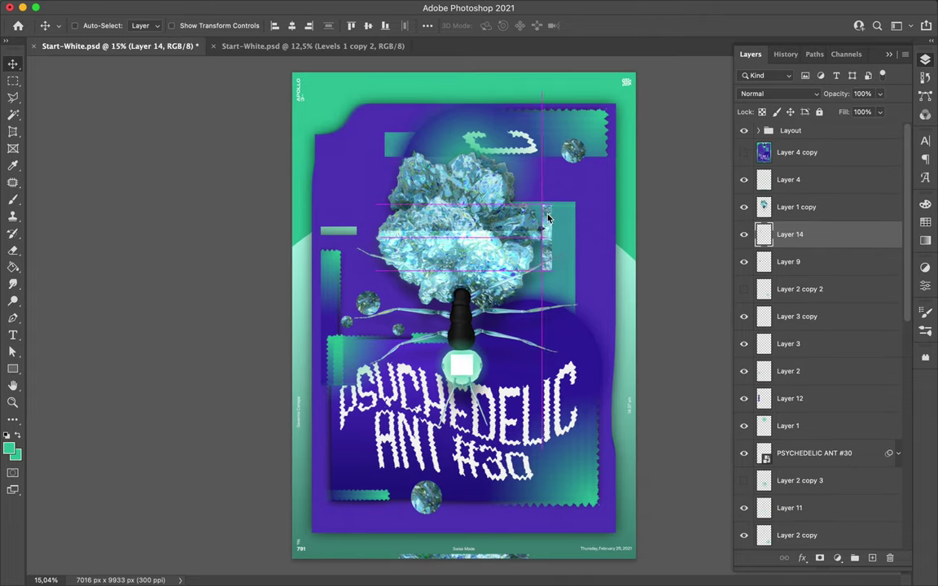
key("m")
left_click_drag(556, 193, 560, 290)
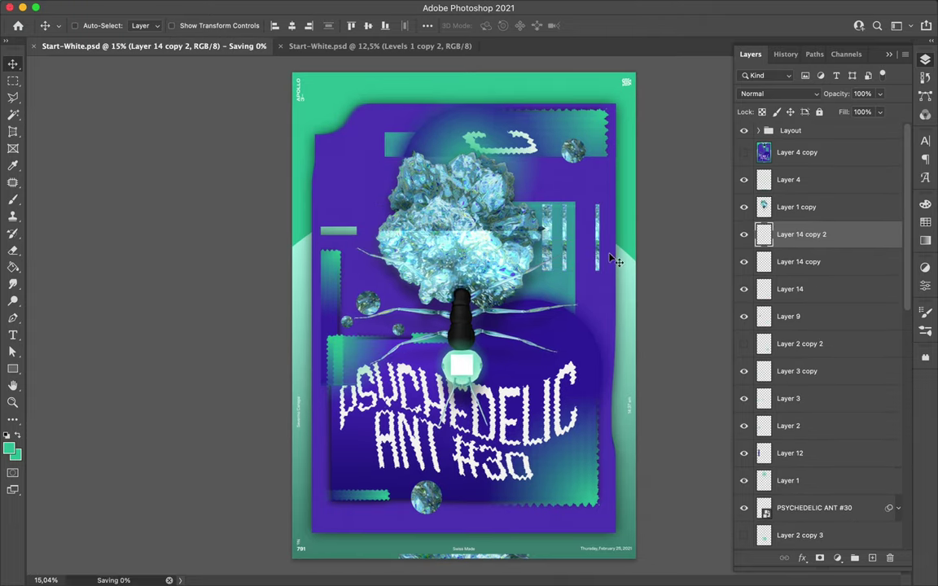